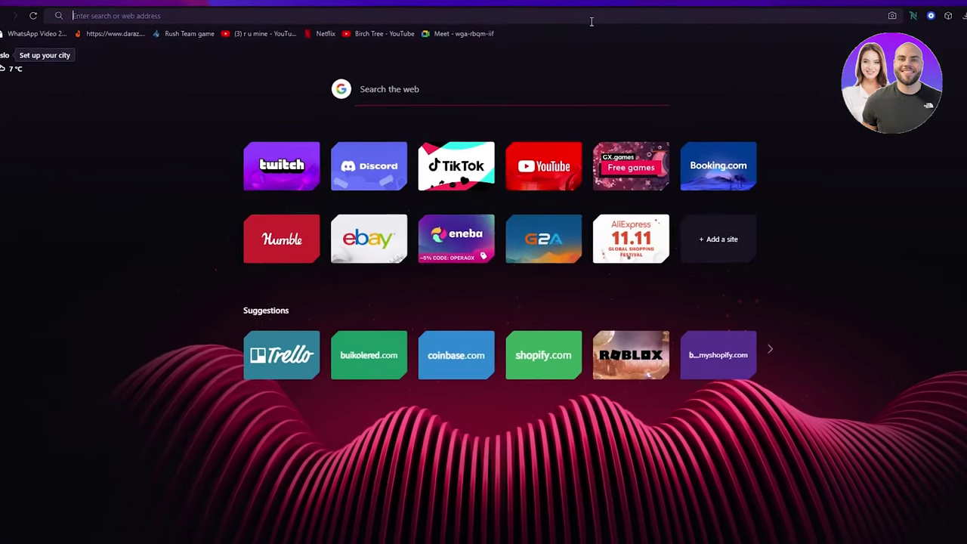
# Step: Search Google for squareup
pyautogui.write('squareup')
pyautogui.press('Return')
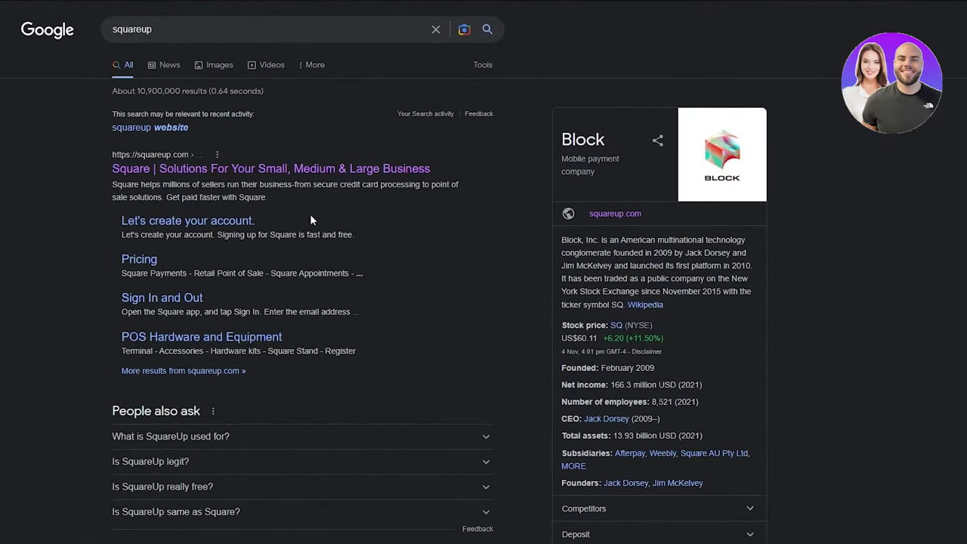
pyautogui.click(144, 171)
# Step: Change the query to squarespace, look over those results, then return to the squareup results
pyautogui.click(148, 30)
pyautogui.press('BackSpace')
pyautogui.press('BackSpace')
pyautogui.write('space')
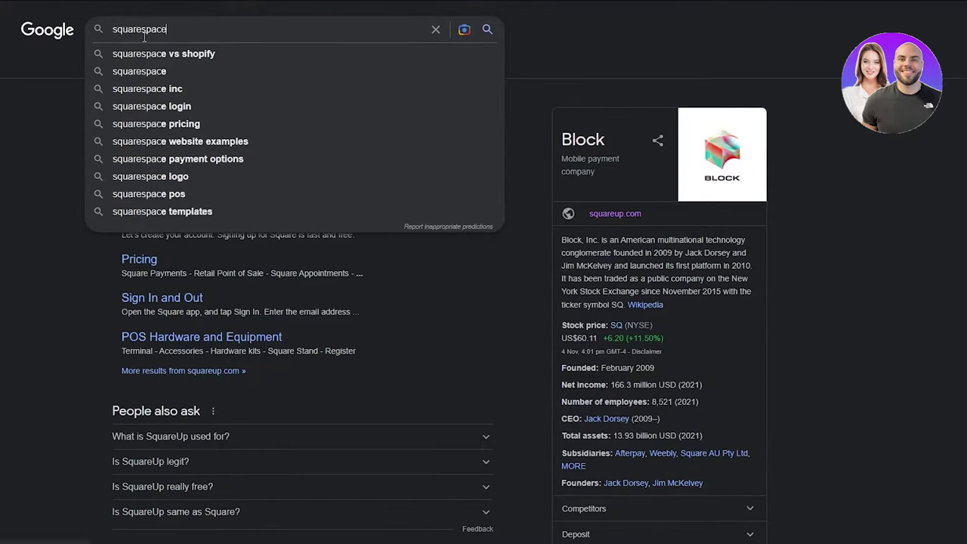
pyautogui.press('Return')
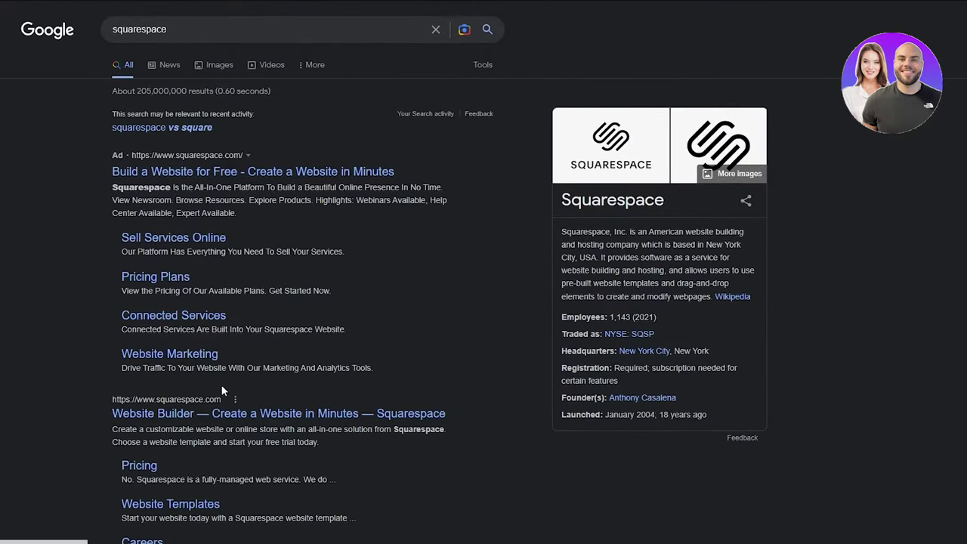
pyautogui.scroll(-2, 224, 391)
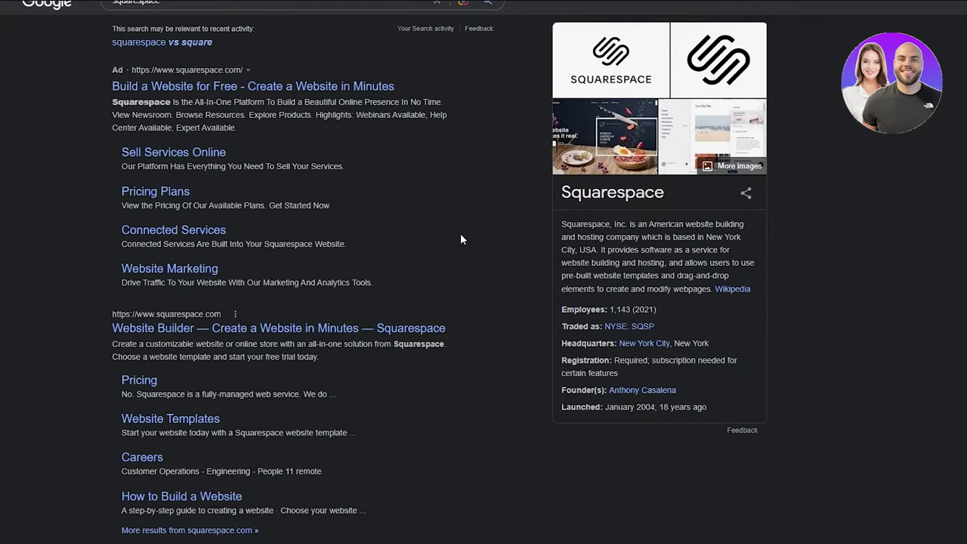
pyautogui.scroll(1, 460, 237)
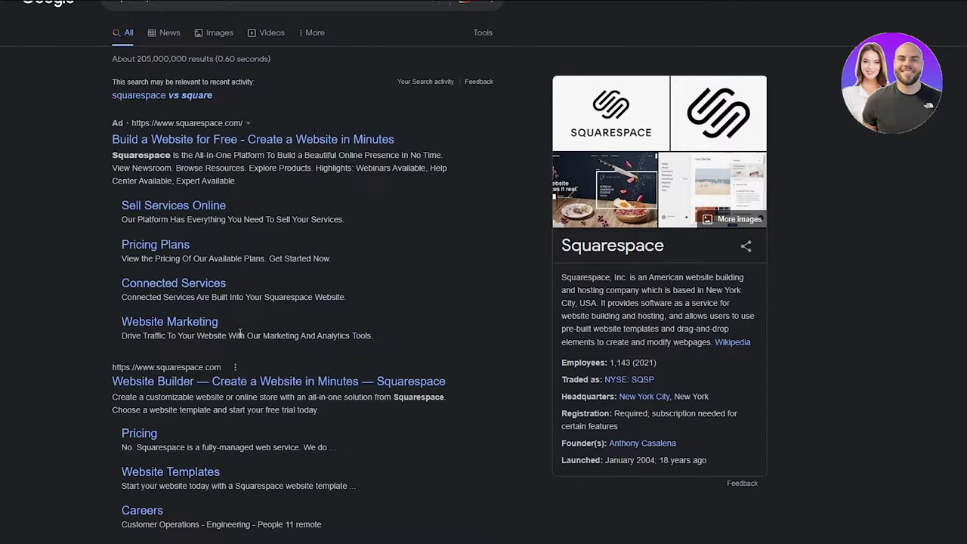
pyautogui.scroll(1, 240, 334)
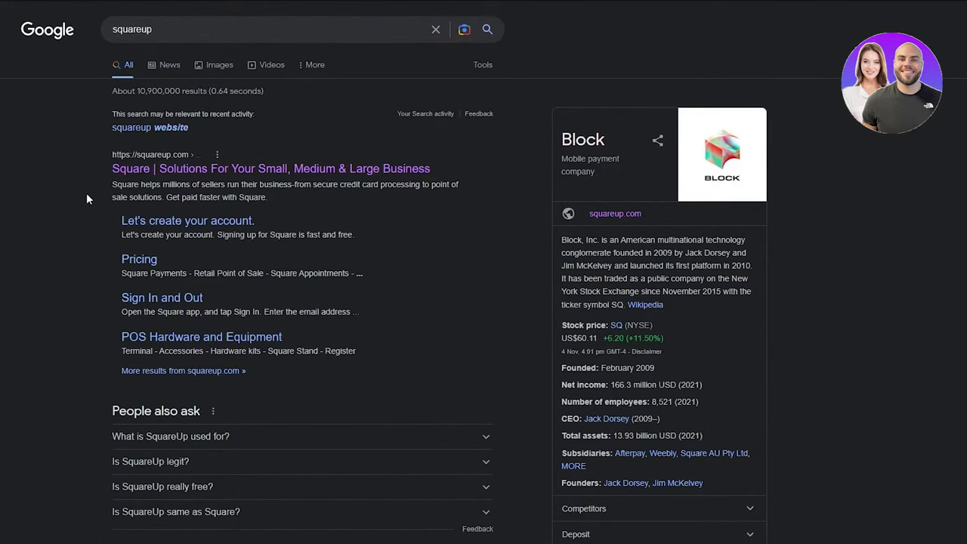
pyautogui.scroll(-4, 101, 244)
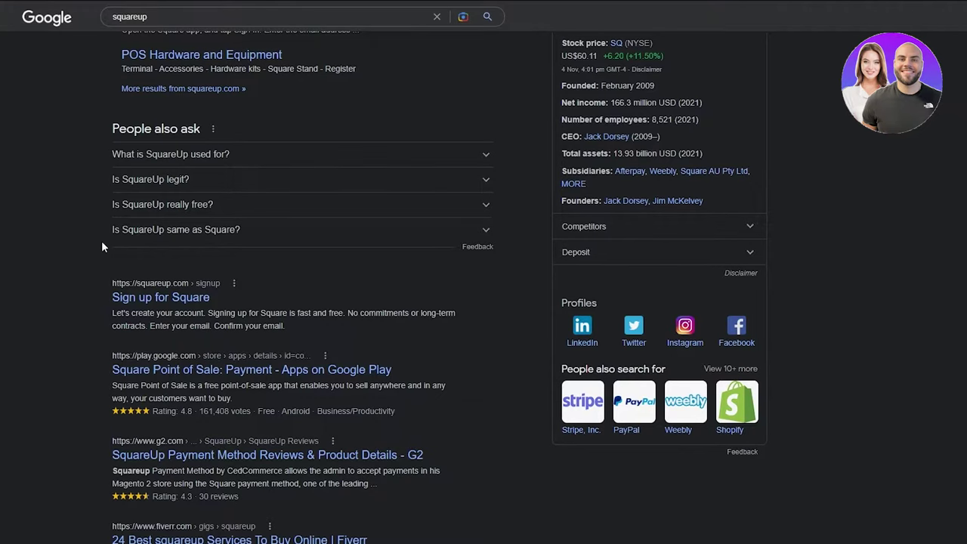
pyautogui.scroll(4, 103, 246)
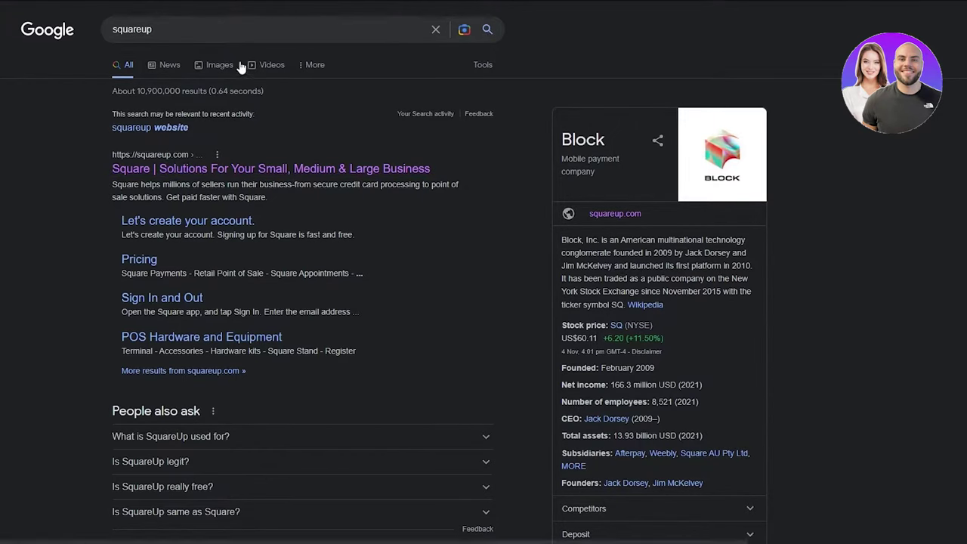
# Step: Search for 'squareup website' and open Square's online store result in a new tab
pyautogui.click(252, 18)
pyautogui.write('website')
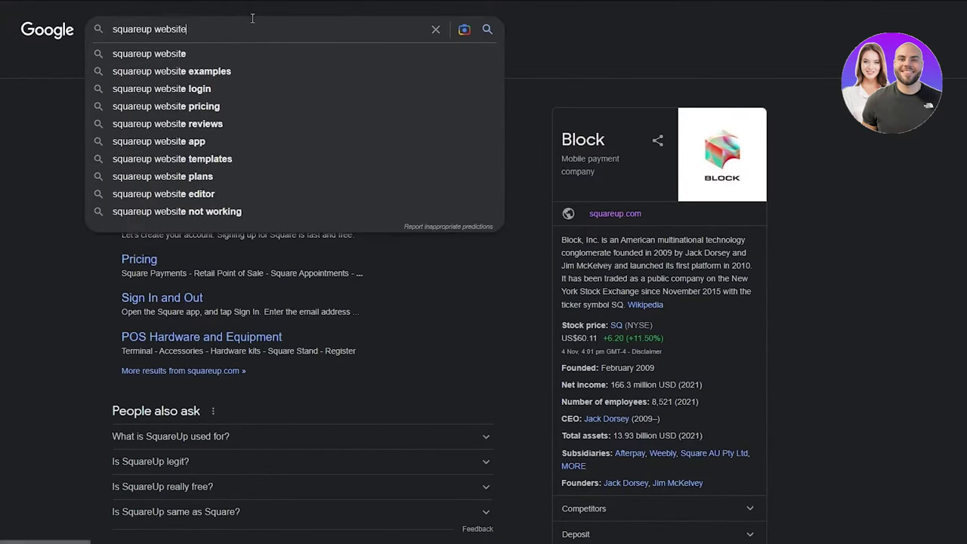
pyautogui.press('Return')
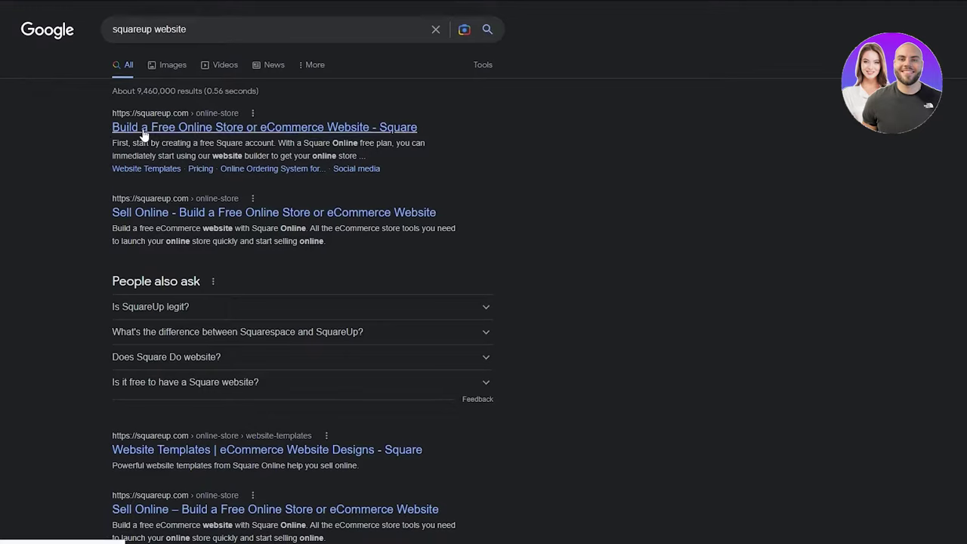
pyautogui.rightClick(237, 126)
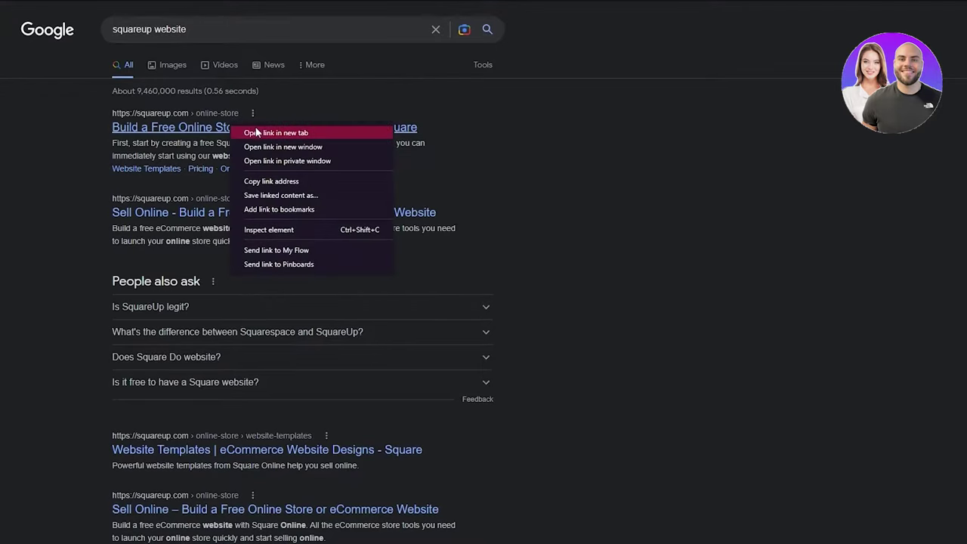
pyautogui.click(249, 129)
# Step: Replace the query with weebly and look through the results
pyautogui.click(227, 28)
pyautogui.hotkey('ctrl', 'a')
pyautogui.write('w')
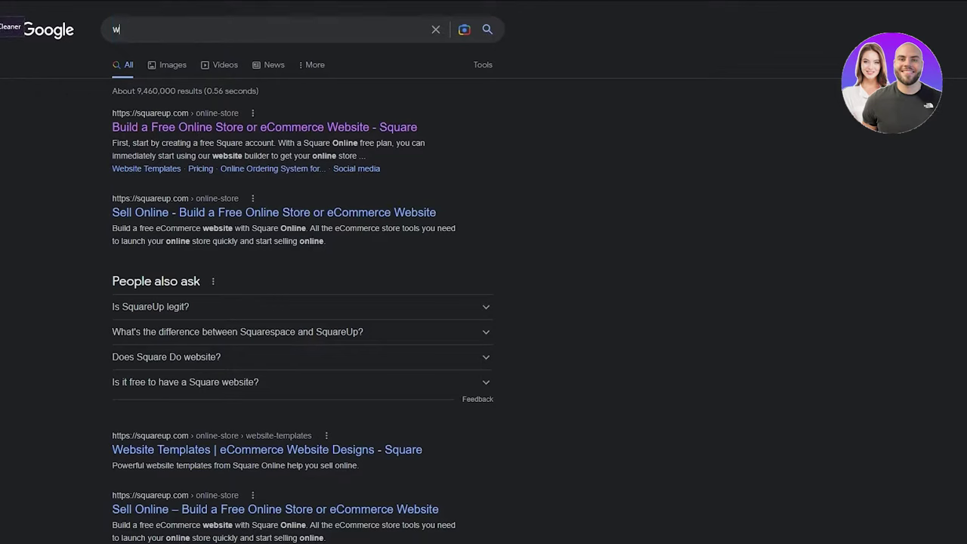
pyautogui.write('eebly')
pyautogui.press('Return')
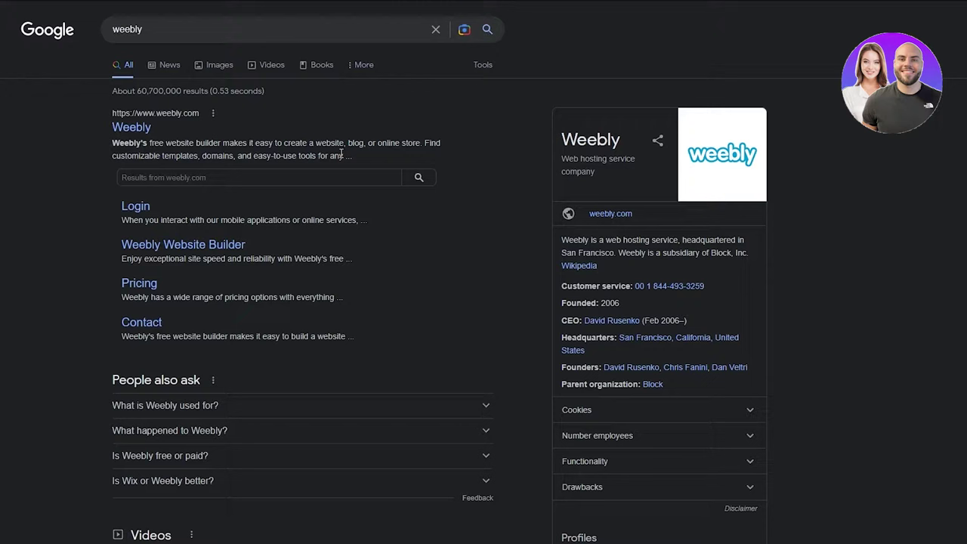
pyautogui.scroll(-1, 284, 265)
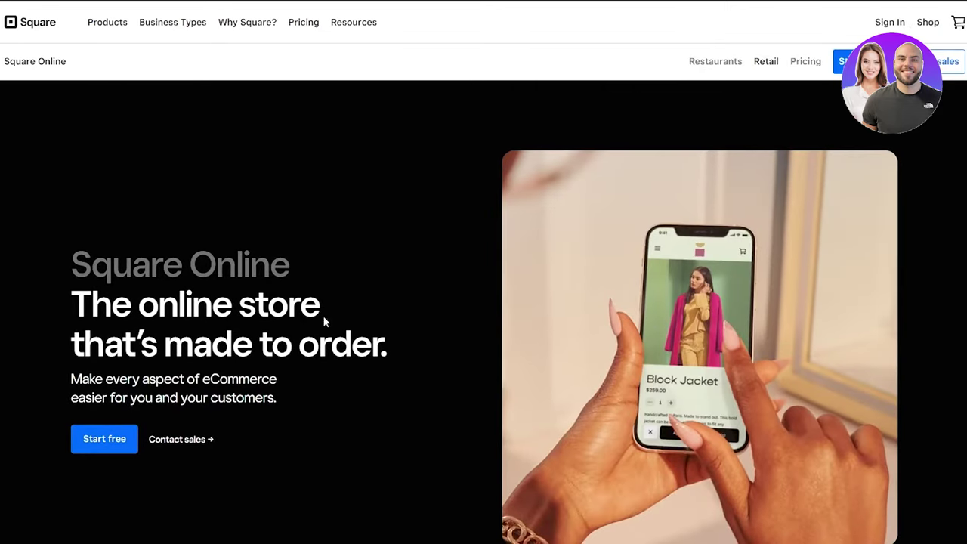
# Step: Scroll up and down the Square Online store page to review its content
pyautogui.scroll(-3, 217, 402)
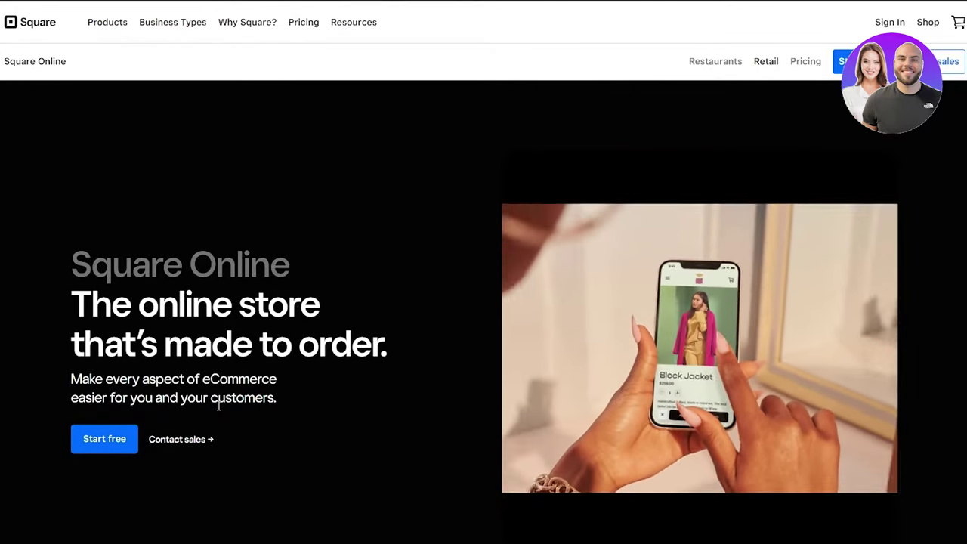
pyautogui.scroll(3, 218, 410)
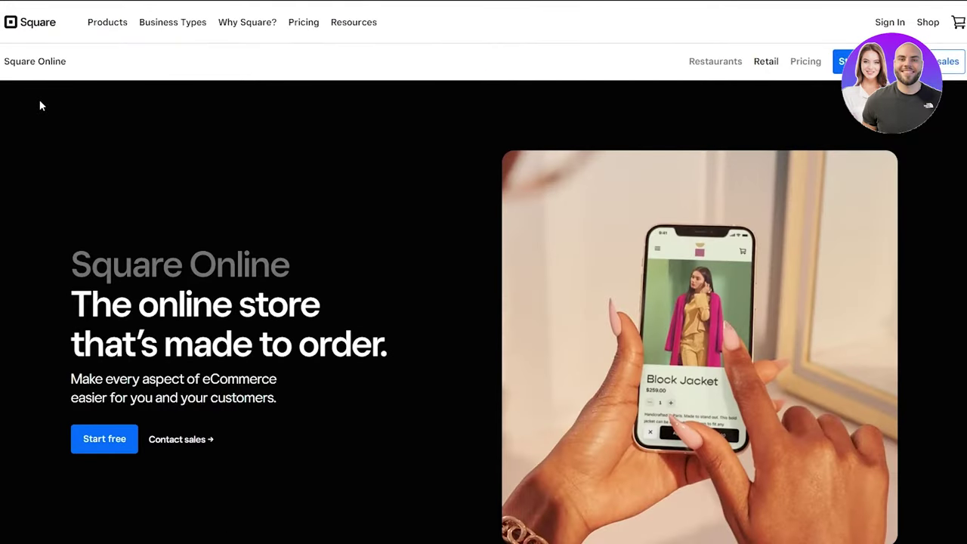
pyautogui.scroll(-3, 299, 281)
pyautogui.scroll(-4, 287, 295)
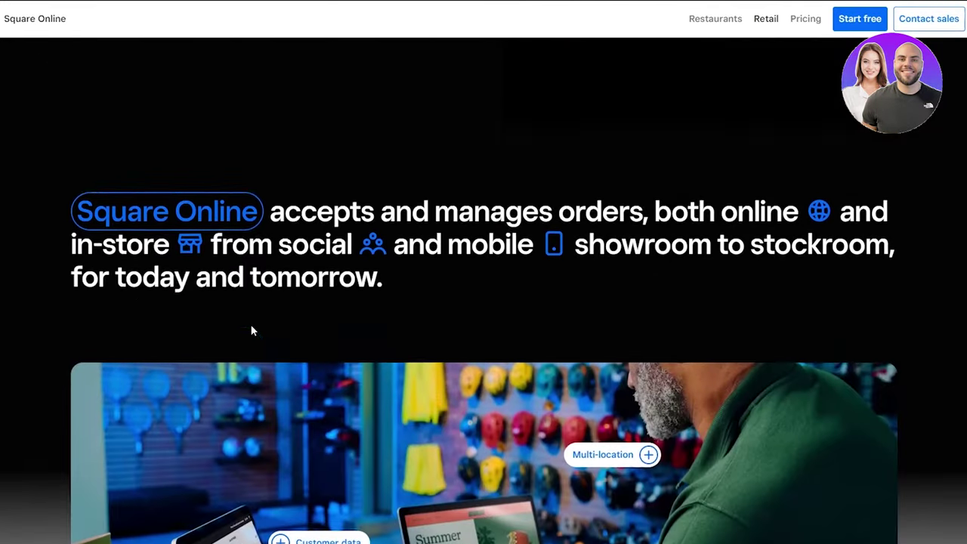
pyautogui.scroll(-8, 254, 331)
pyautogui.scroll(4, 254, 331)
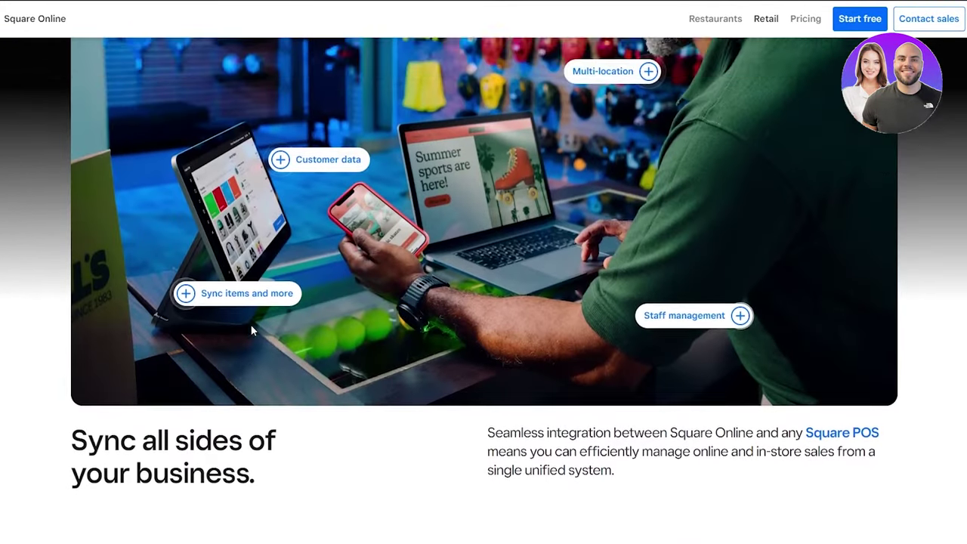
pyautogui.scroll(10, 251, 325)
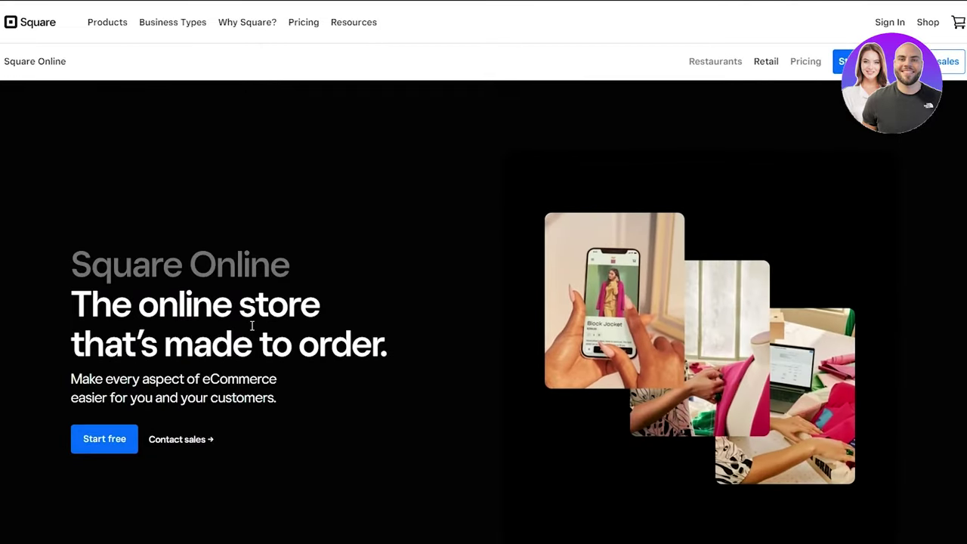
pyautogui.scroll(-15, 252, 326)
pyautogui.scroll(5, 252, 327)
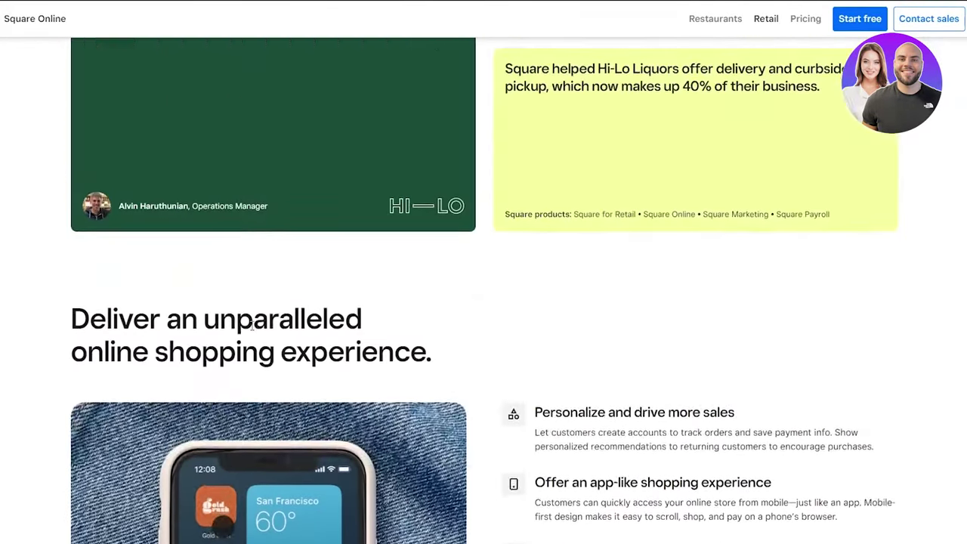
pyautogui.scroll(10, 251, 326)
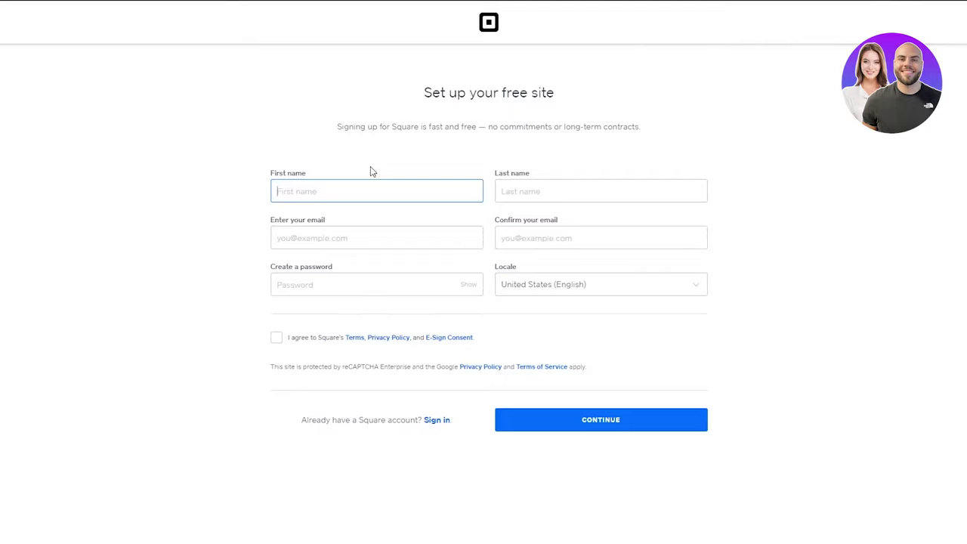
# Step: Enter the first and last name and fill both e-mail fields with the saved address
pyautogui.click(504, 191)
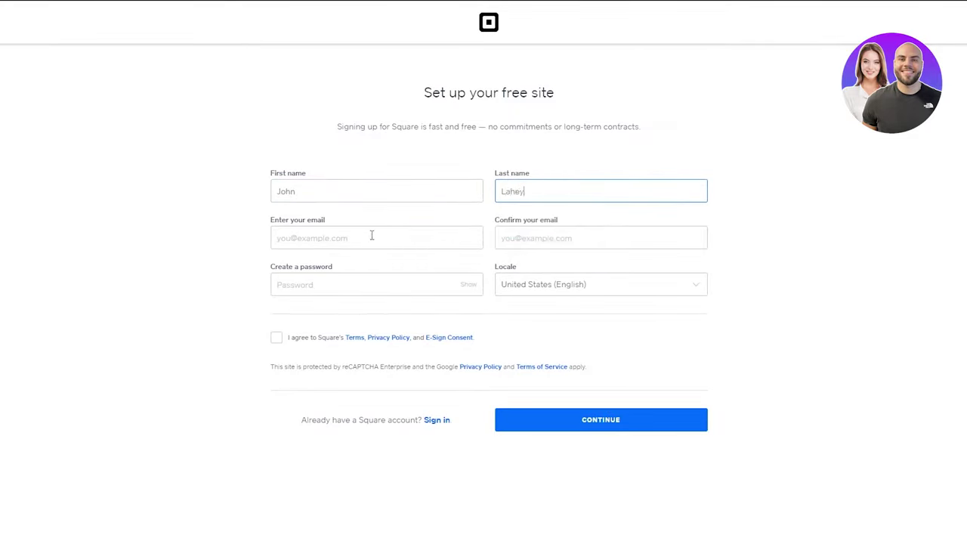
pyautogui.click(372, 236)
pyautogui.click(319, 274)
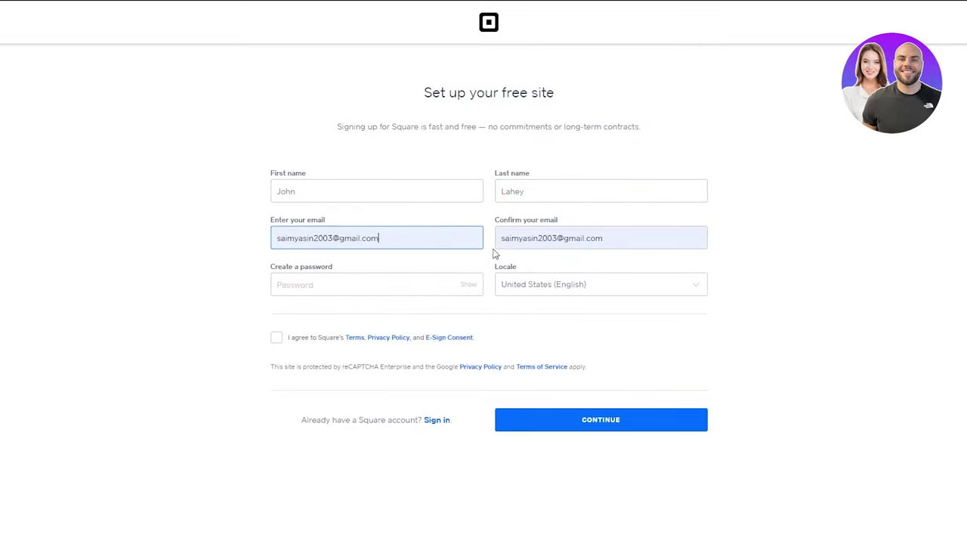
# Step: Enter the account password, accept the terms and policies, and submit the sign-up
pyautogui.click(377, 285)
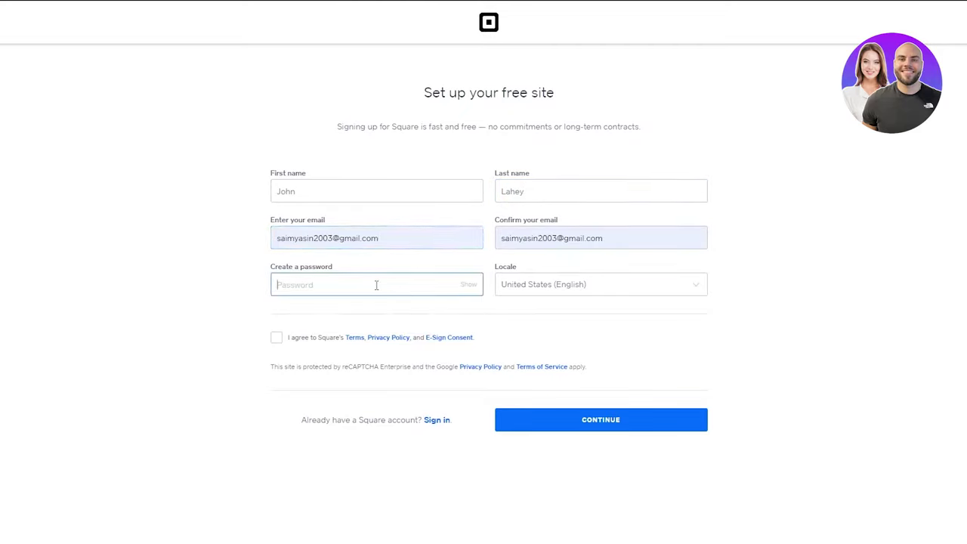
pyautogui.write('••')
pyautogui.click(275, 350)
pyautogui.click(276, 338)
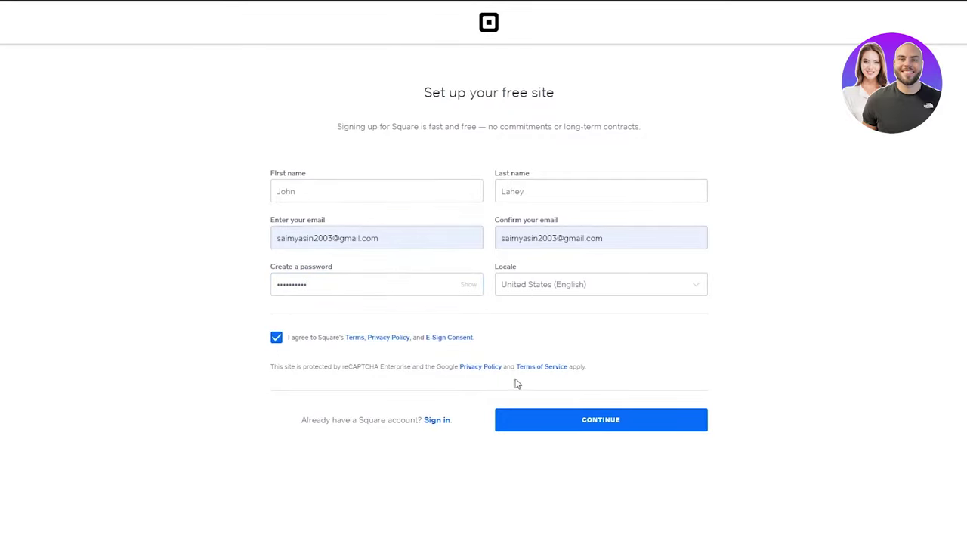
pyautogui.click(562, 420)
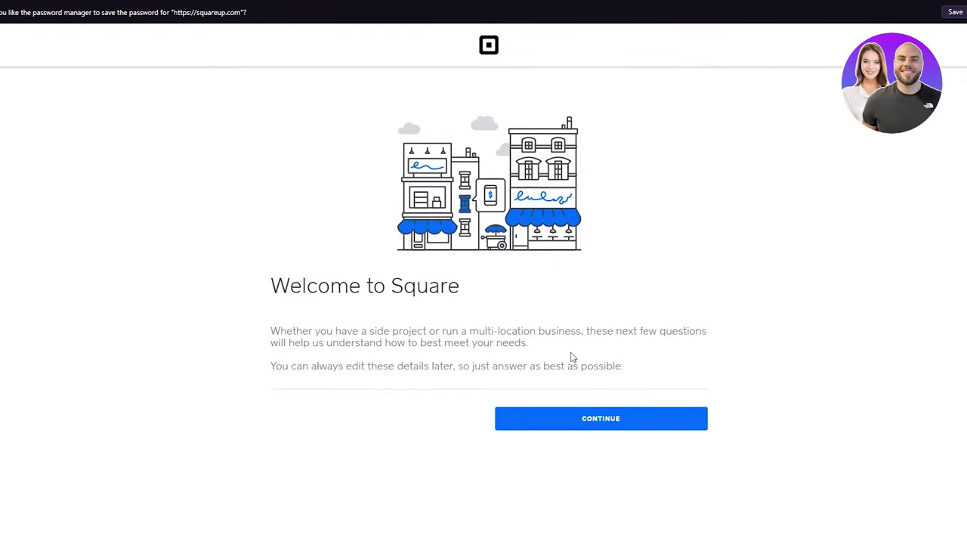
# Step: Register as an Individual merchant with Customer as the receipt name
pyautogui.click(552, 424)
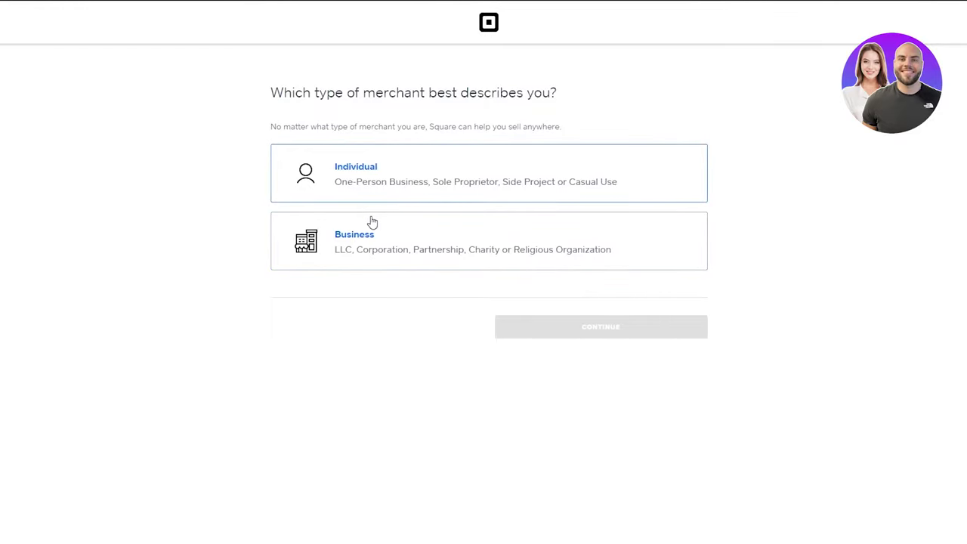
pyautogui.click(419, 180)
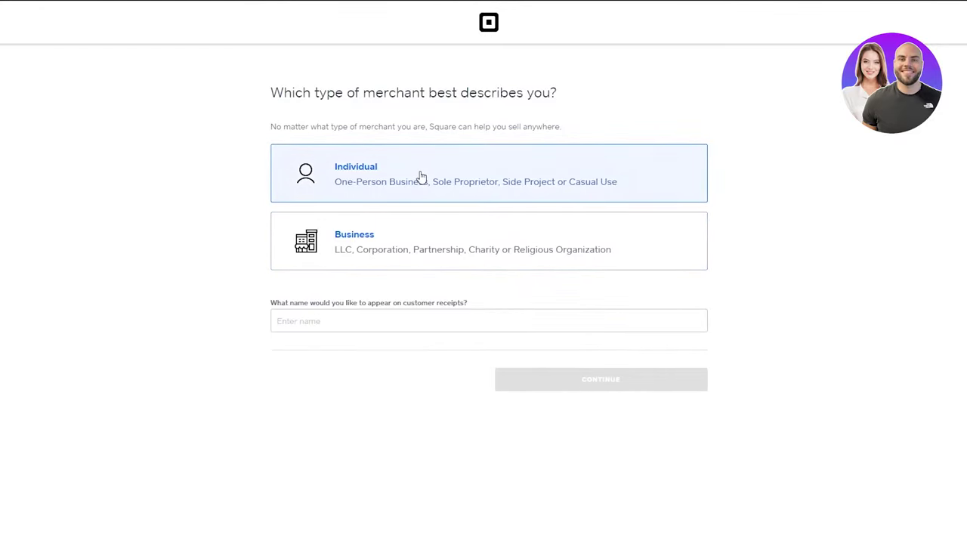
pyautogui.click(462, 324)
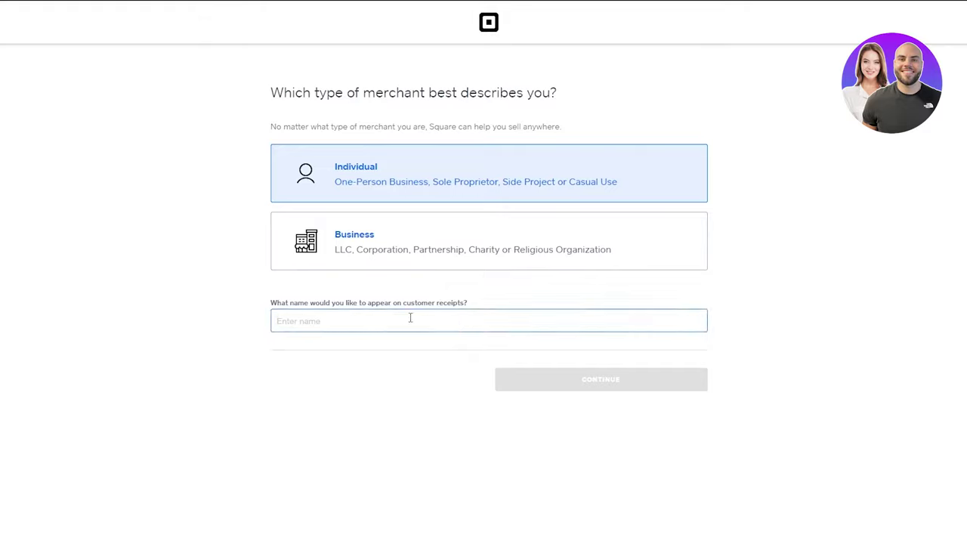
pyautogui.write('Customer')
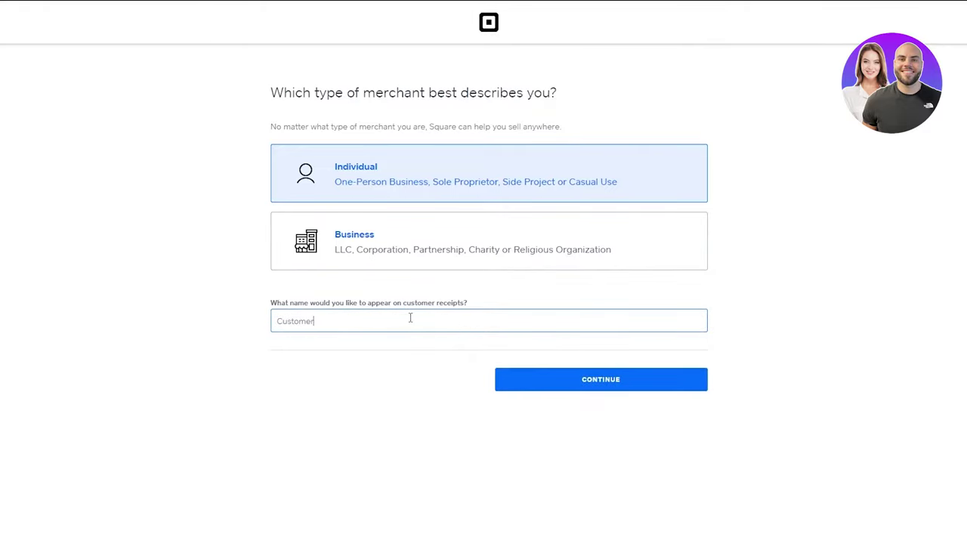
pyautogui.click(570, 377)
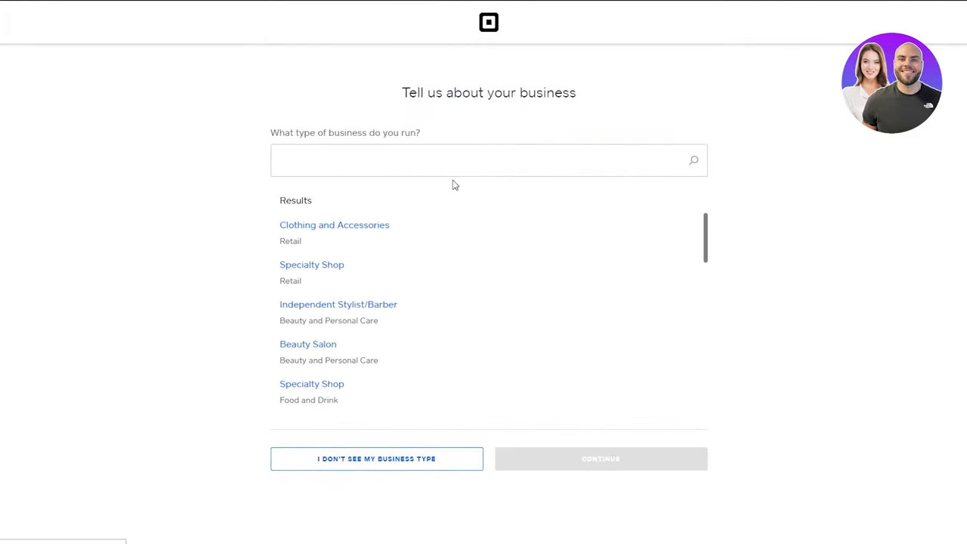
# Step: Search 'Med' and set the business type to Marketing/Advertising
pyautogui.click(476, 168)
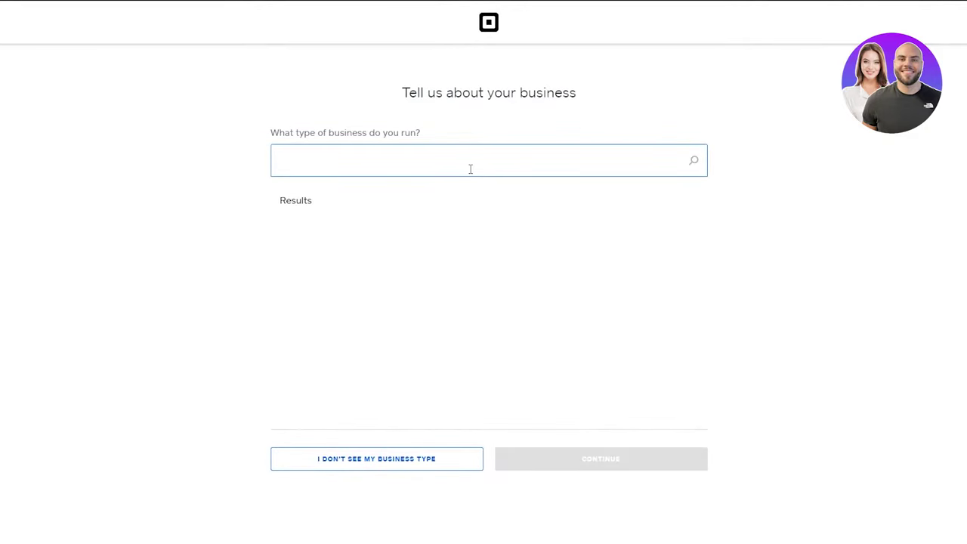
pyautogui.write('Media')
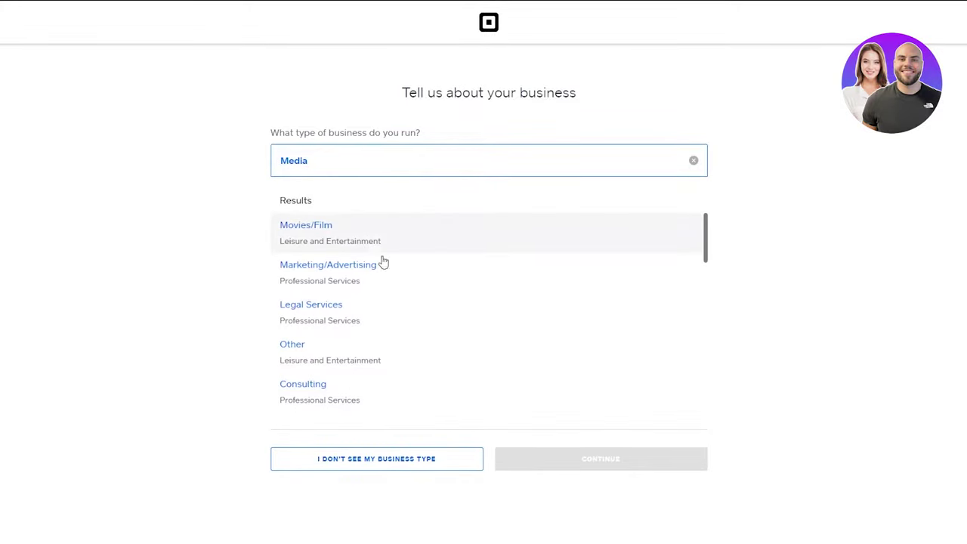
pyautogui.click(383, 264)
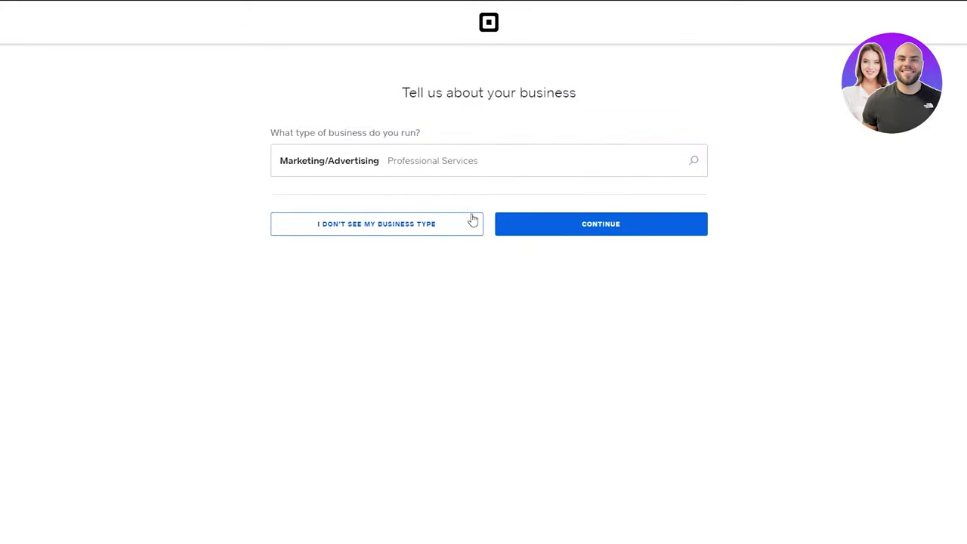
pyautogui.click(556, 217)
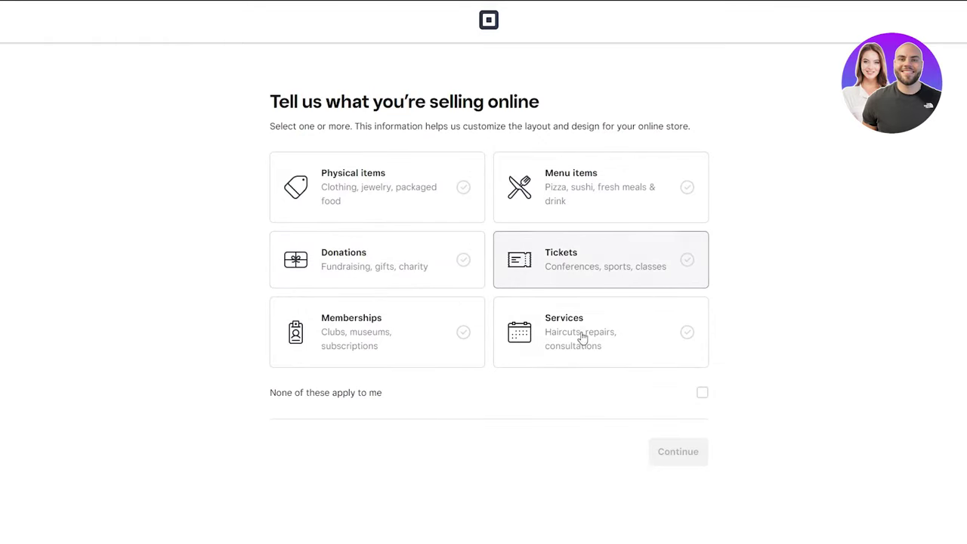
# Step: Select Physical items and Memberships as what the store sells
pyautogui.click(326, 204)
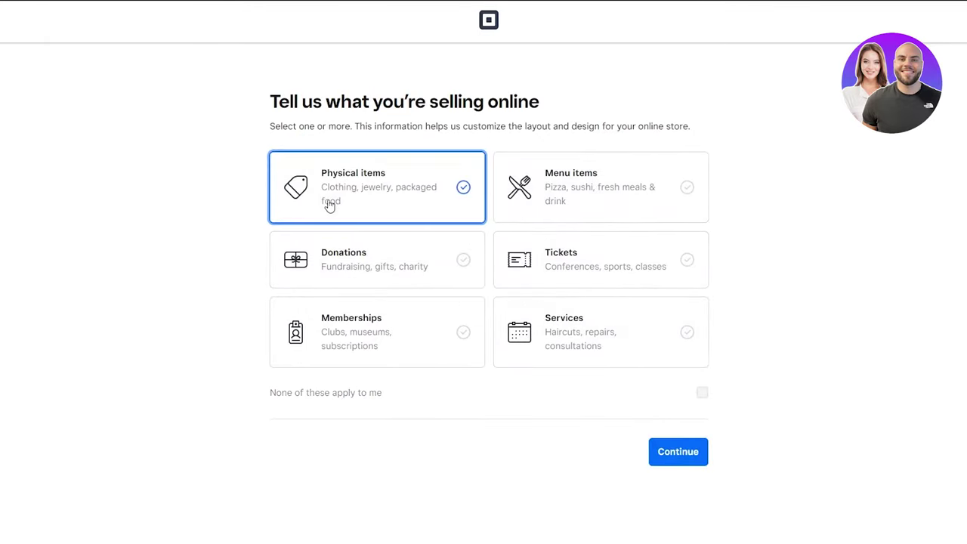
pyautogui.click(434, 329)
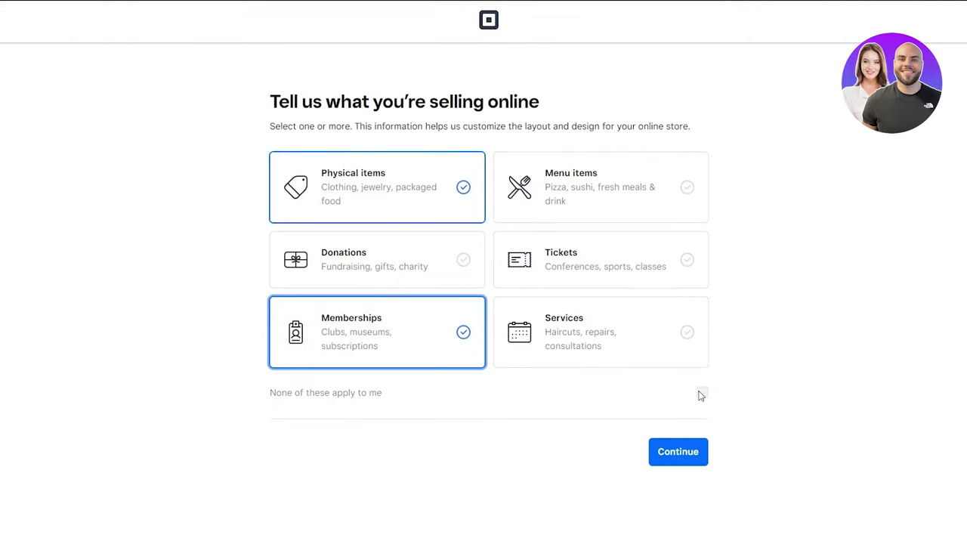
pyautogui.click(694, 452)
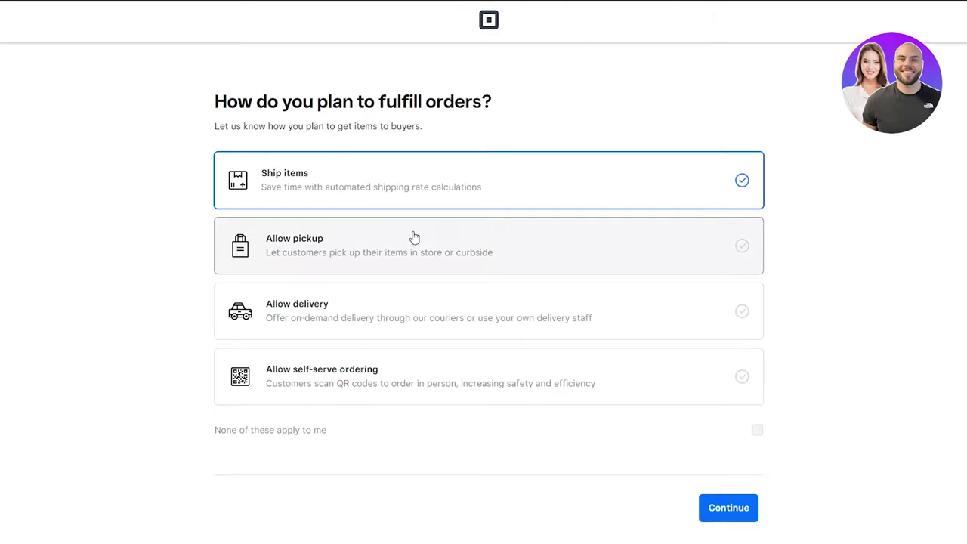
# Step: Allow customer pickup alongside shipping and choose the Full website + online catalog experience
pyautogui.click(423, 253)
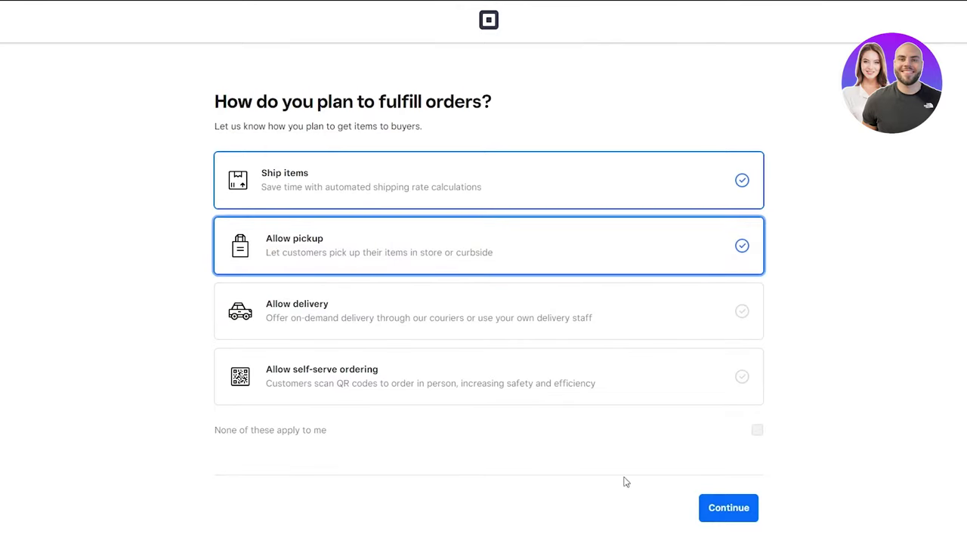
pyautogui.click(729, 513)
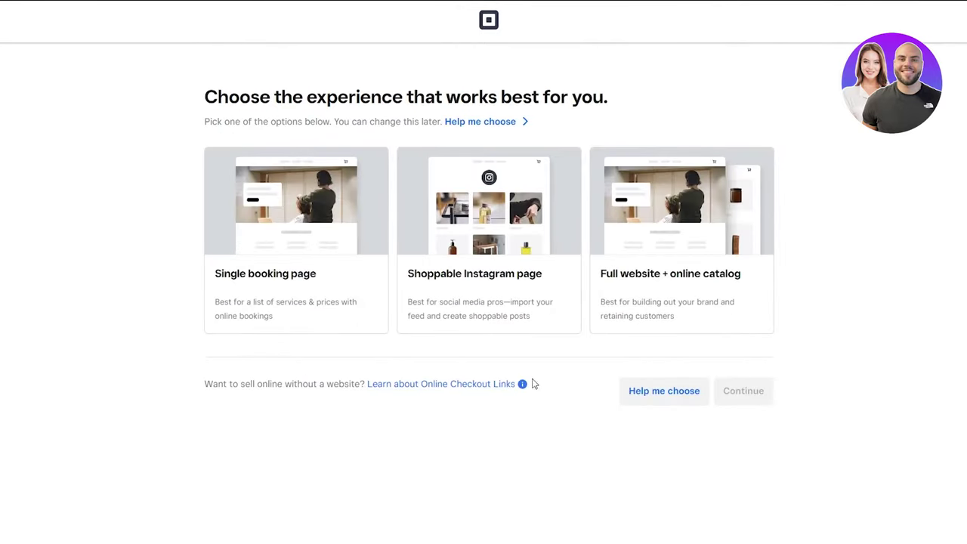
pyautogui.click(608, 325)
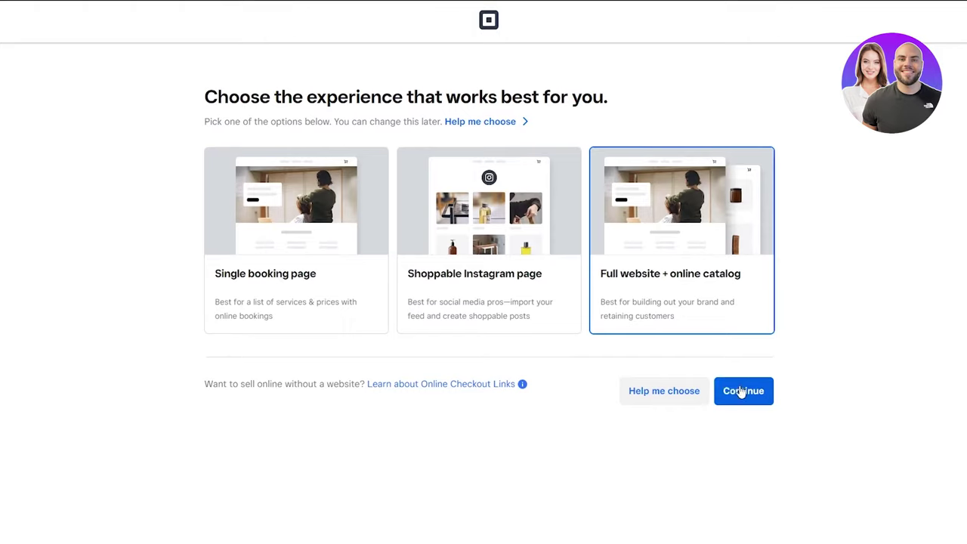
pyautogui.click(740, 398)
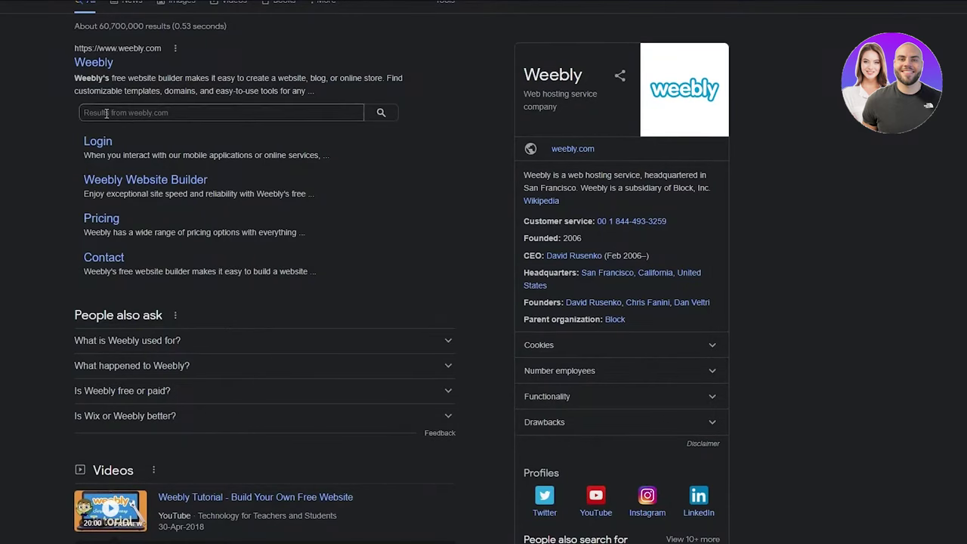
# Step: Expand the 'What is Weebly used for?' answer in the Weebly results and read it
pyautogui.scroll(1, 91, 129)
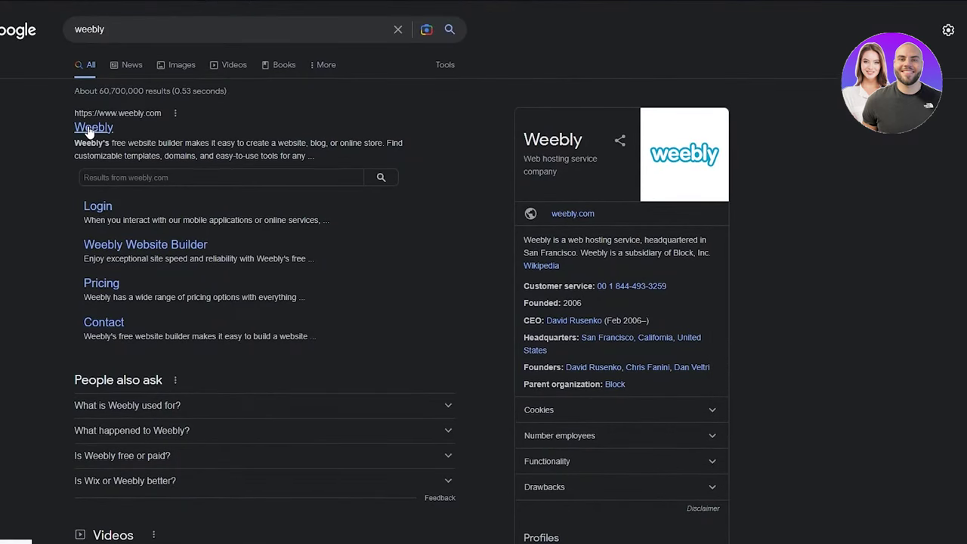
pyautogui.click(239, 406)
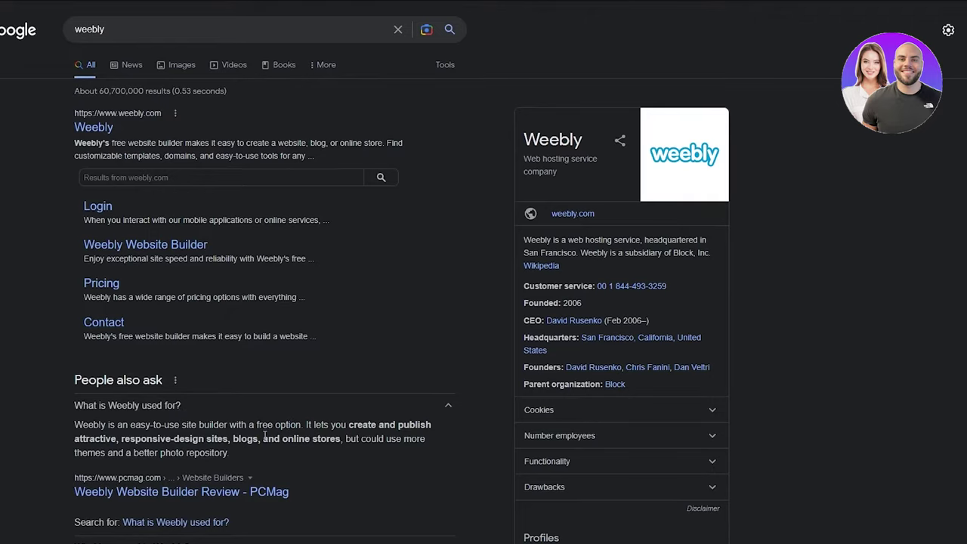
pyautogui.scroll(-3, 264, 436)
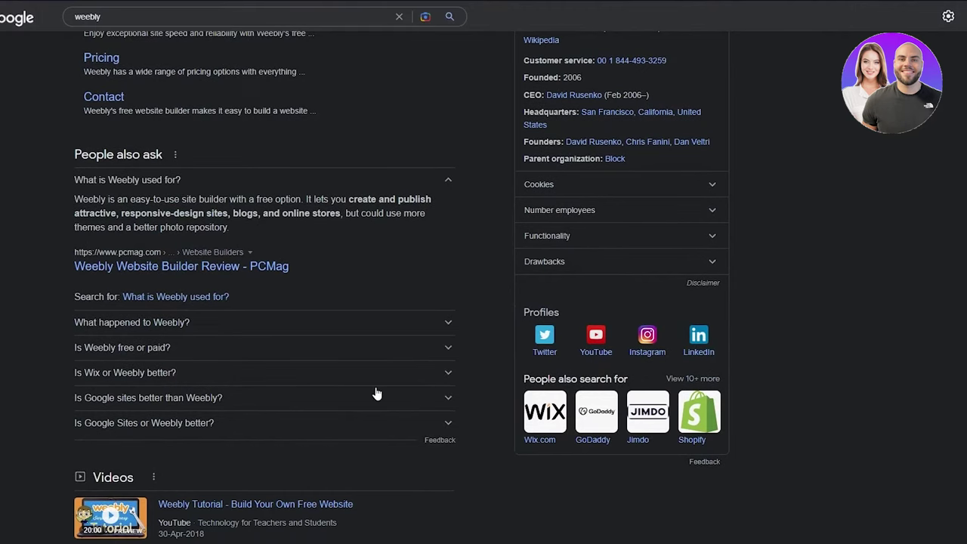
pyautogui.scroll(3, 377, 394)
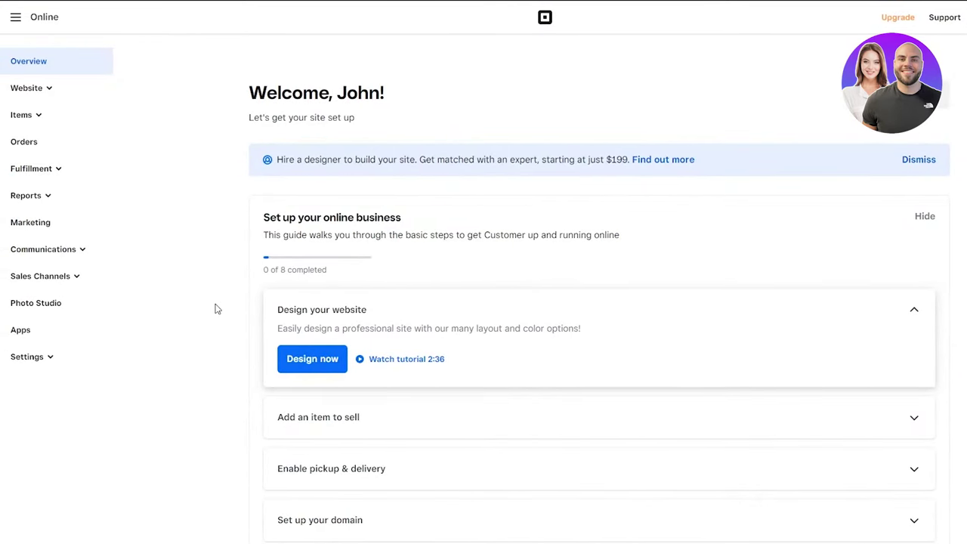
# Step: Look over the Overview dashboard and choose Design now under Design your website
pyautogui.scroll(-2, 216, 308)
pyautogui.scroll(2, 216, 308)
pyautogui.scroll(-6, 335, 166)
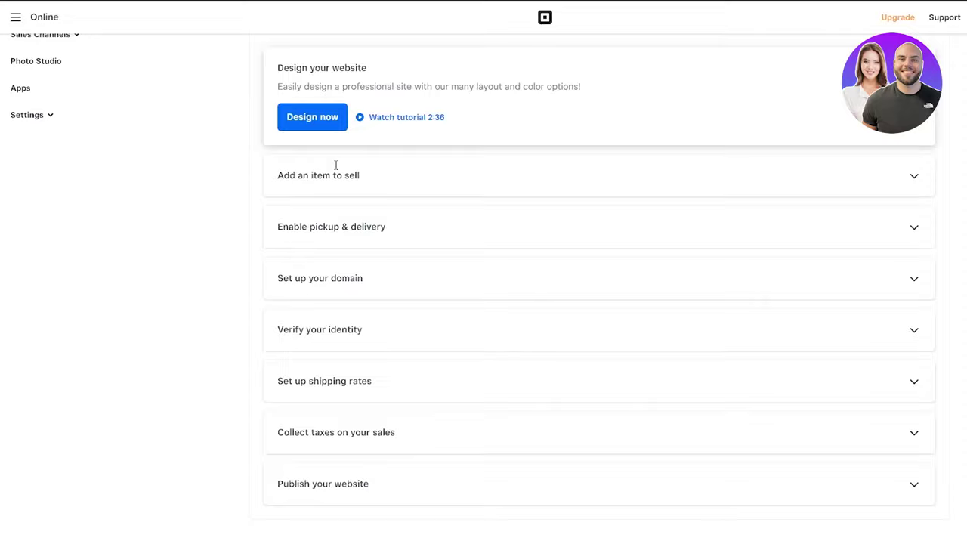
pyautogui.scroll(-5, 336, 171)
pyautogui.scroll(11, 336, 171)
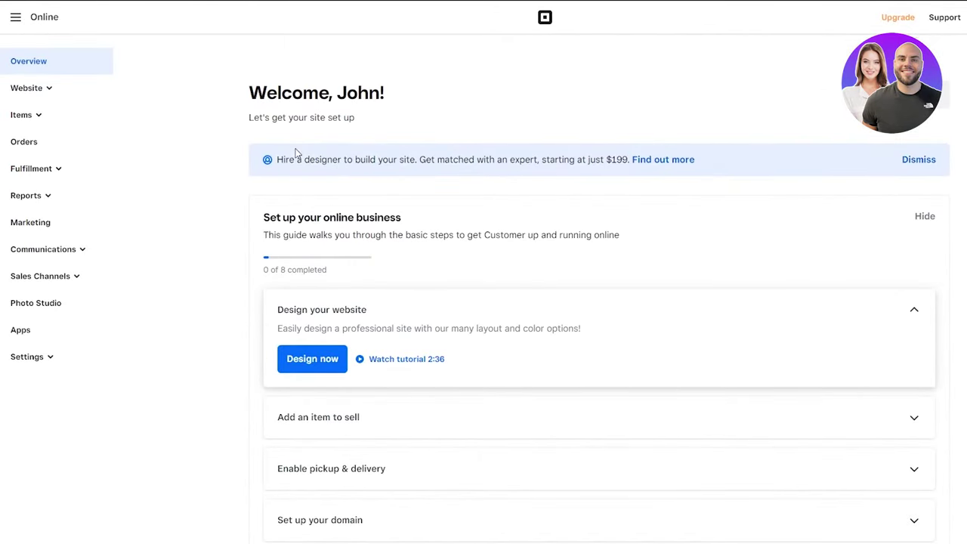
pyautogui.scroll(-2, 297, 153)
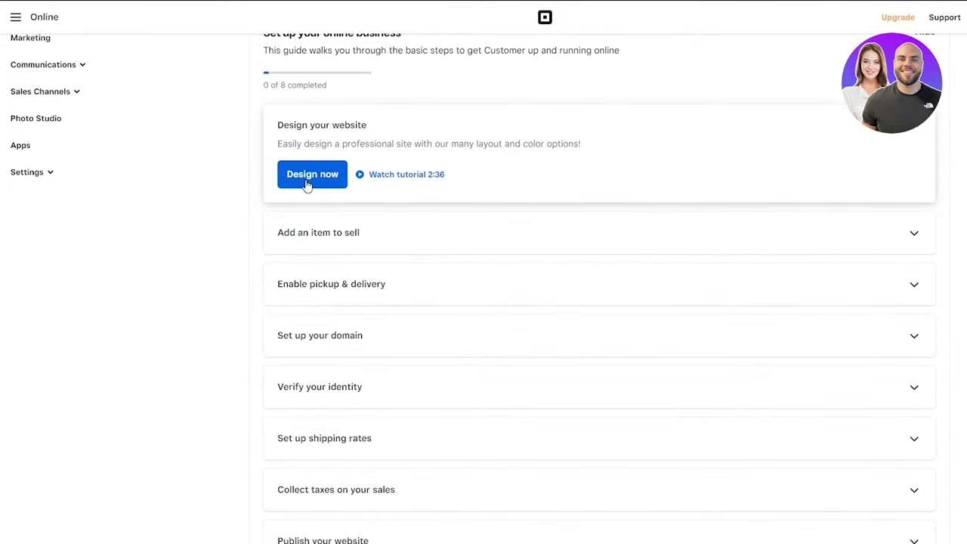
pyautogui.click(306, 183)
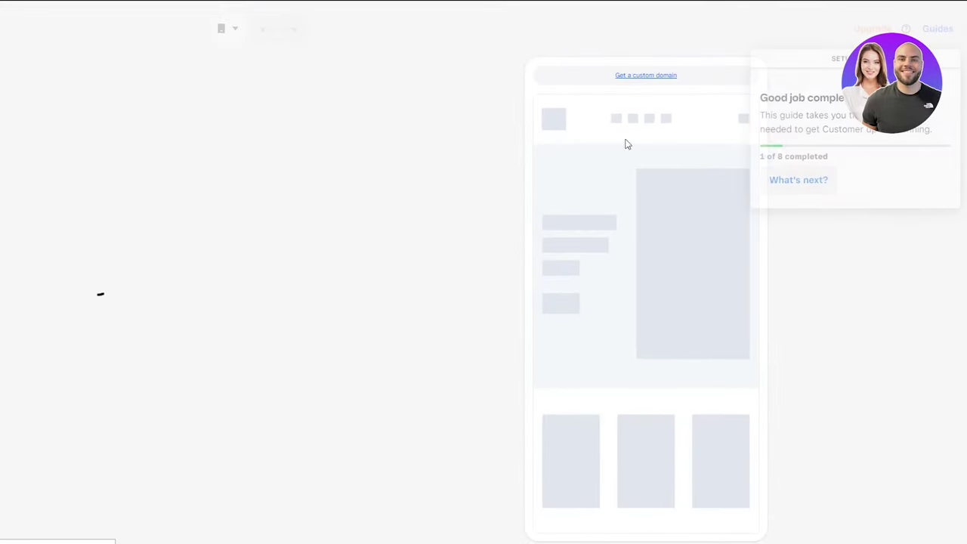
# Step: Check the rest of the setup checklist, close the guide panel, and browse the site styles
pyautogui.click(777, 182)
pyautogui.click(725, 100)
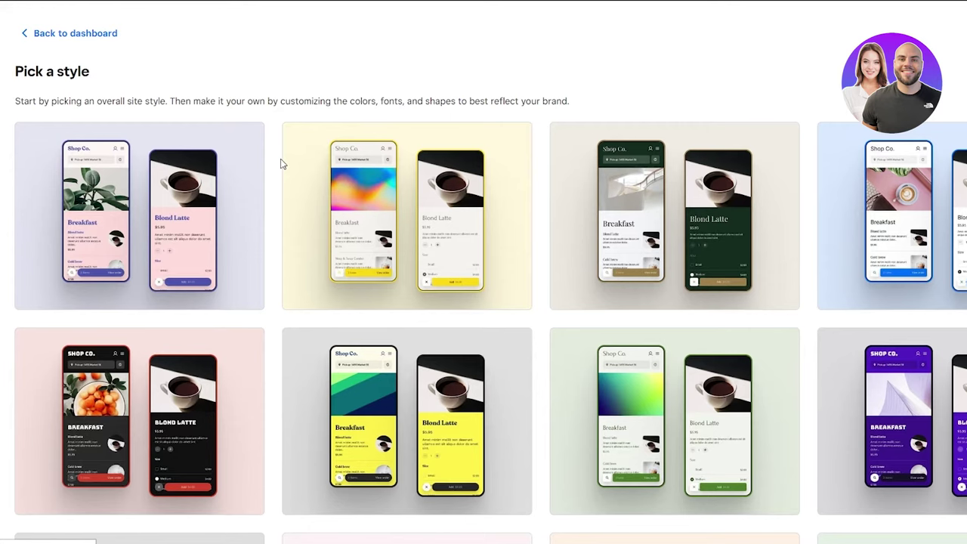
pyautogui.scroll(-5, 281, 163)
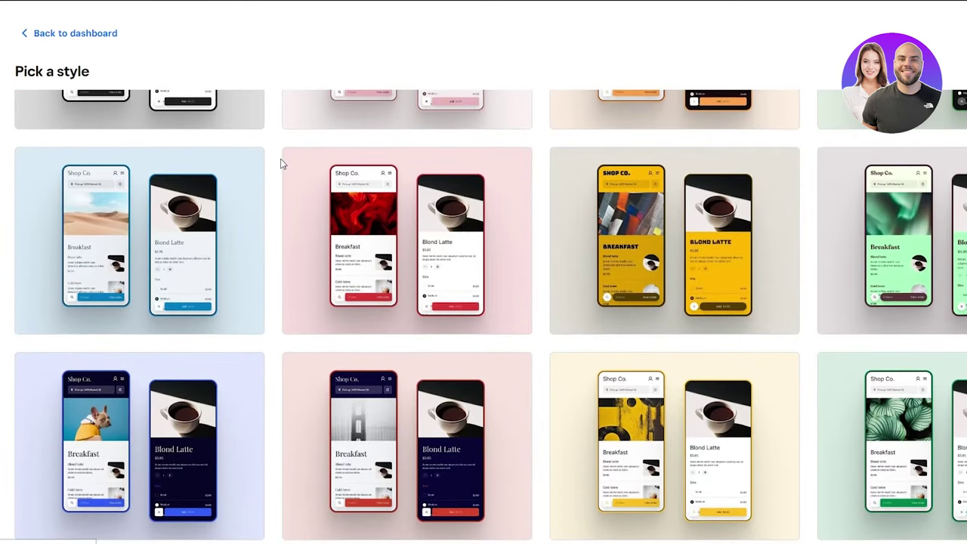
pyautogui.scroll(-3, 281, 164)
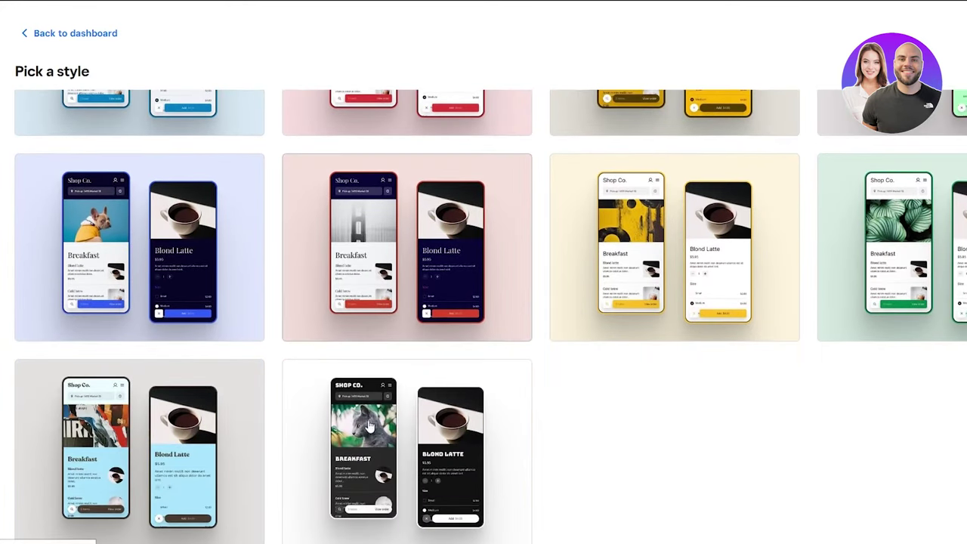
pyautogui.scroll(10, 259, 307)
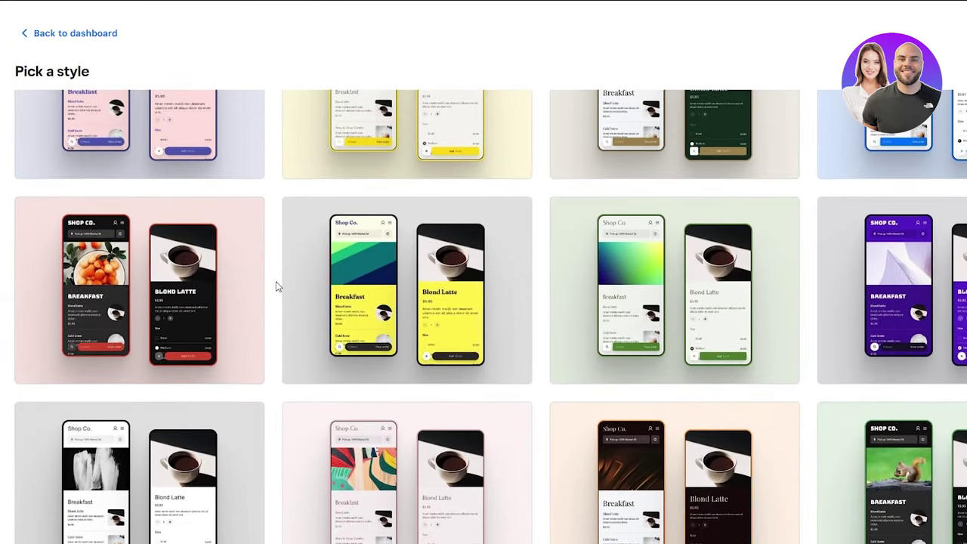
pyautogui.scroll(2, 276, 286)
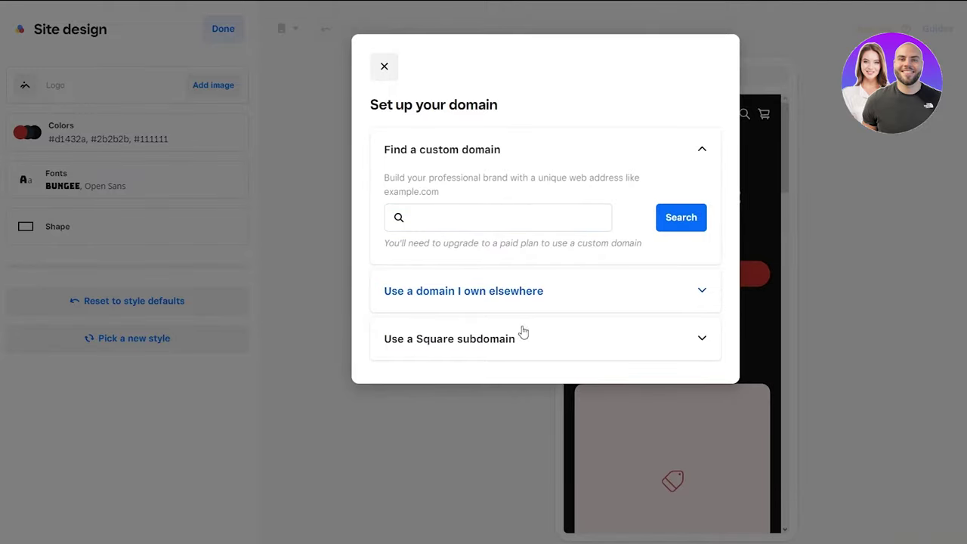
# Step: Dismiss the prompts, change the banner headline to MARKETING, and review the Book now button settings
pyautogui.click(378, 78)
pyautogui.click(365, 100)
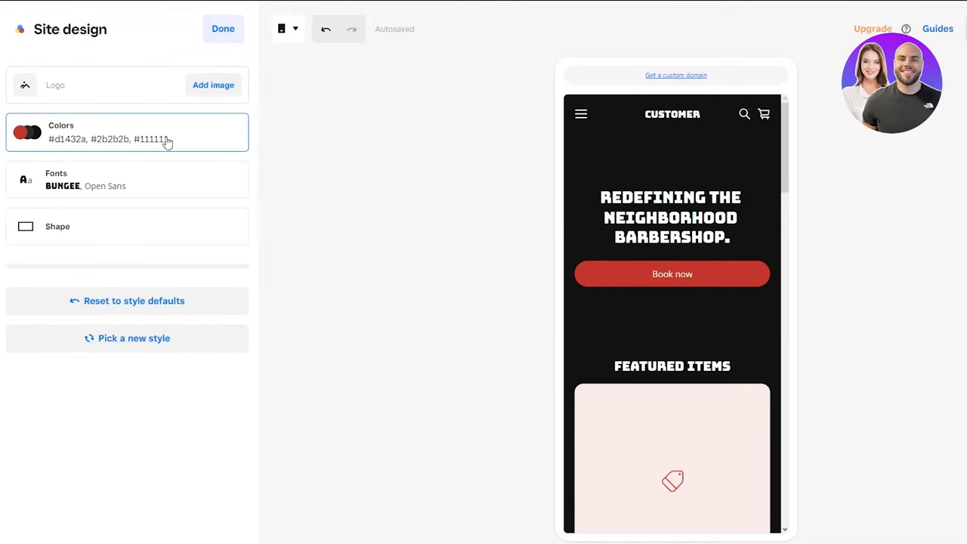
pyautogui.click(644, 272)
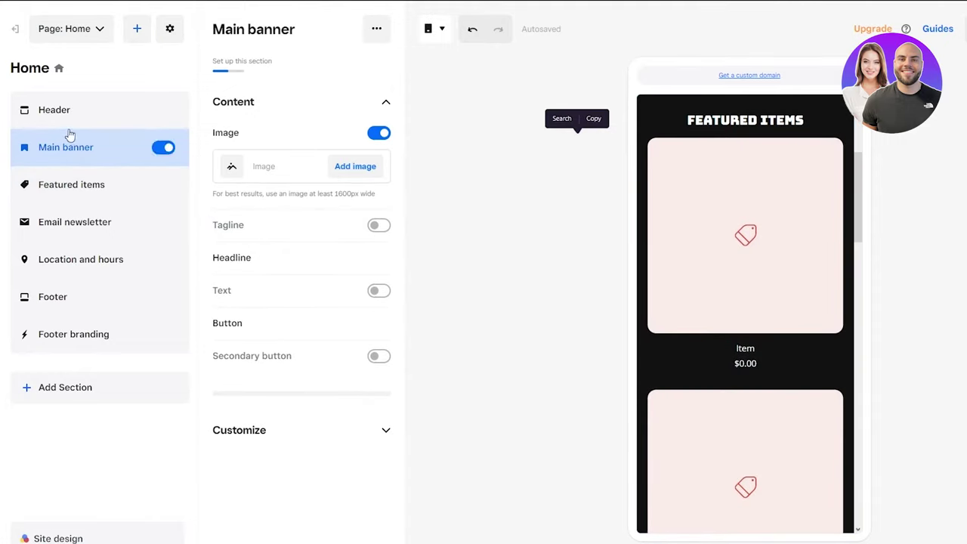
pyautogui.click(721, 226)
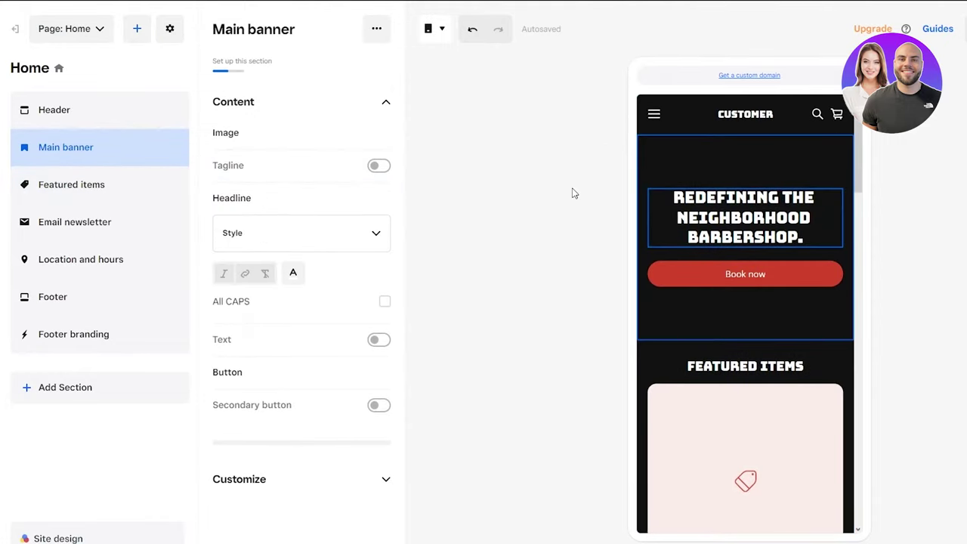
pyautogui.tripleClick(758, 218)
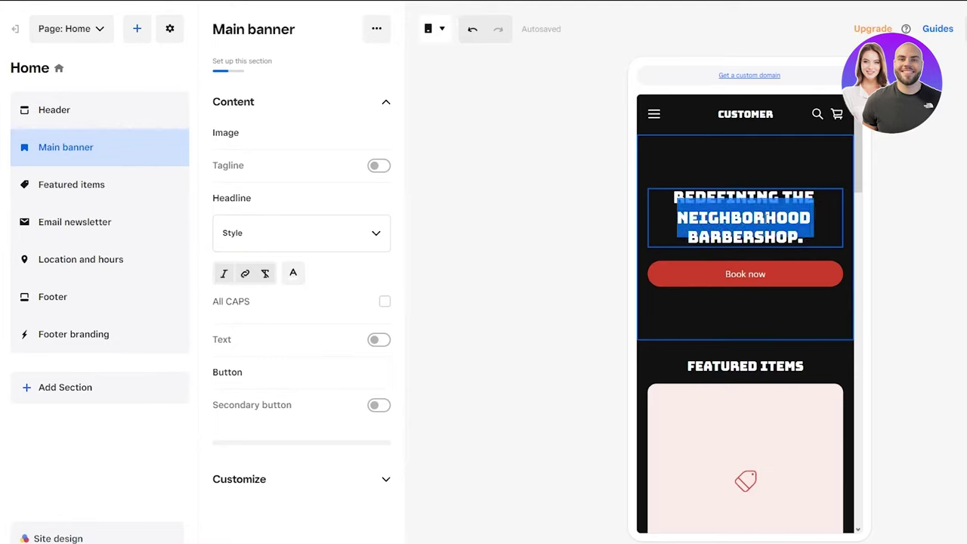
pyautogui.moveTo(809, 238); pyautogui.dragTo(678, 175)
pyautogui.write('MARKETING')
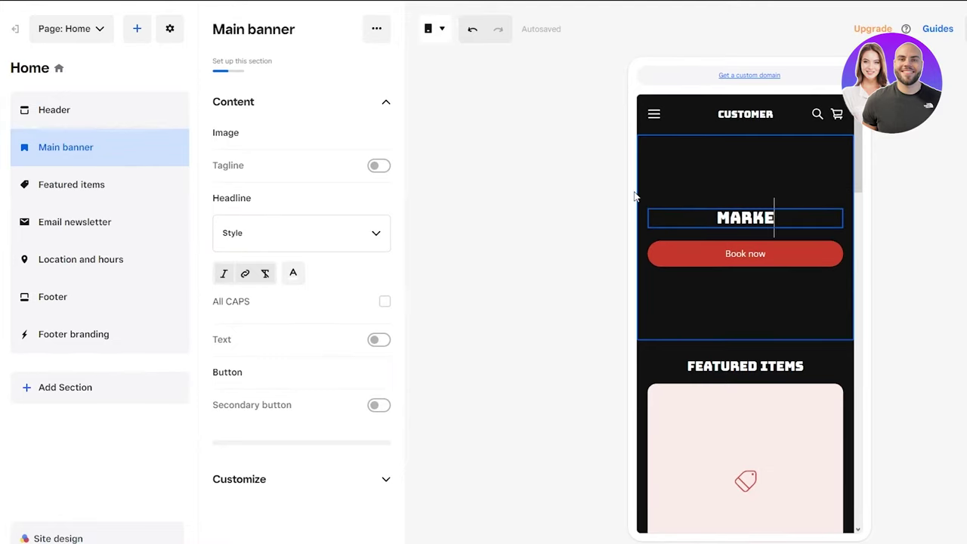
pyautogui.click(662, 260)
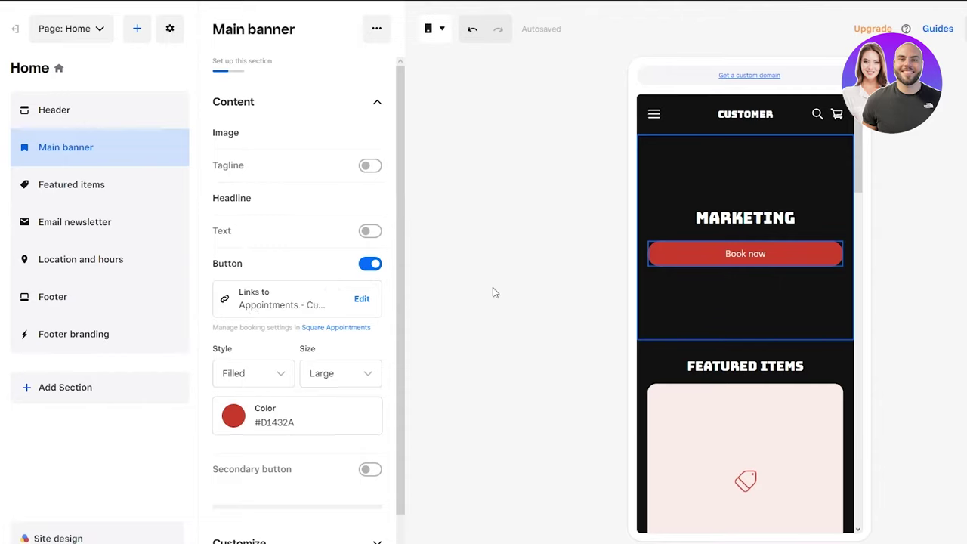
pyautogui.scroll(-2, 749, 371)
# Step: Open the Featured items section settings and scroll the preview past it
pyautogui.scroll(-2, 749, 369)
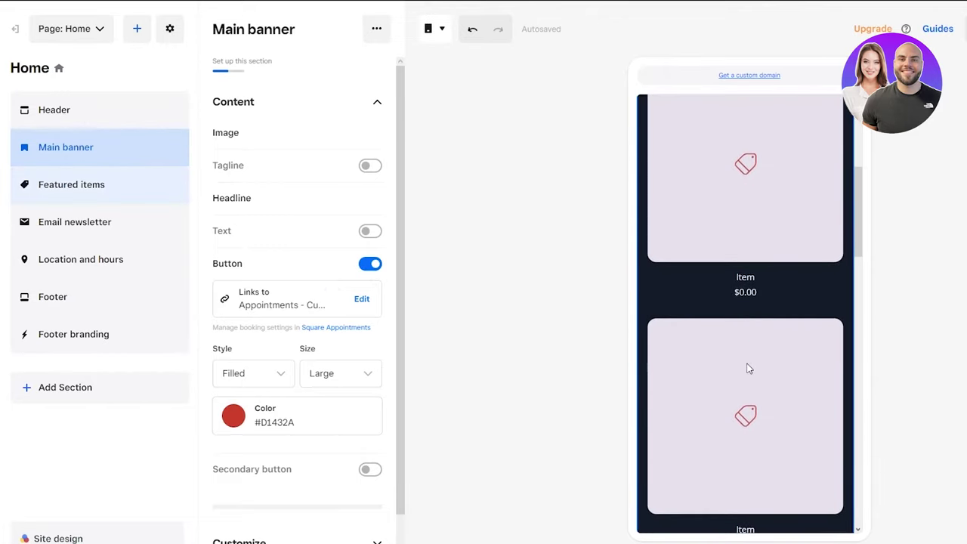
pyautogui.click(718, 233)
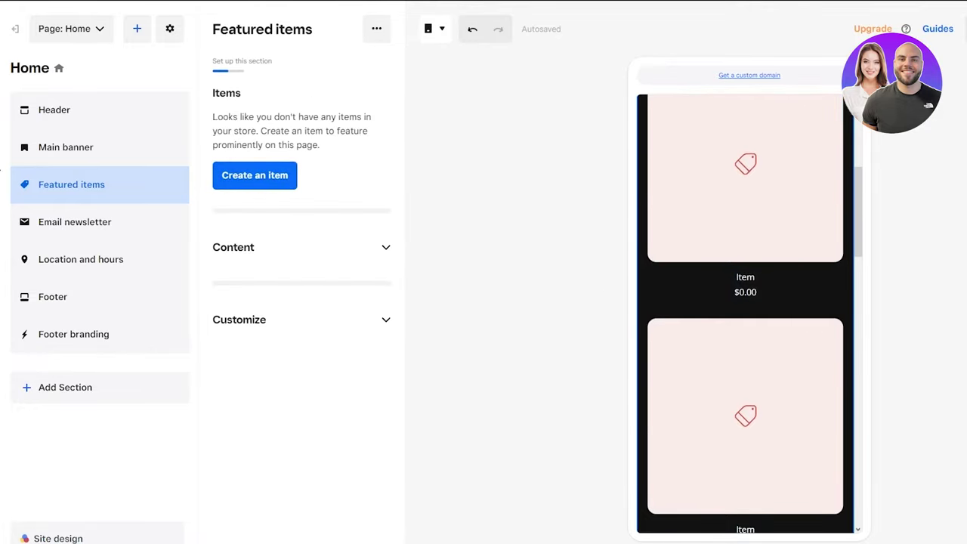
pyautogui.scroll(-2, 771, 371)
pyautogui.scroll(-6, 771, 374)
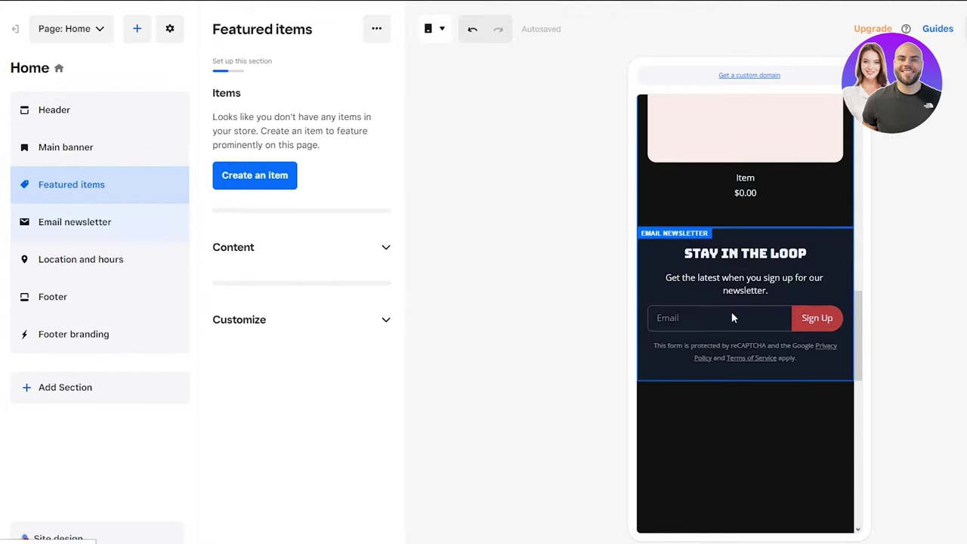
# Step: Open the Email newsletter section settings and scroll the preview to location, hours and footer
pyautogui.click(769, 290)
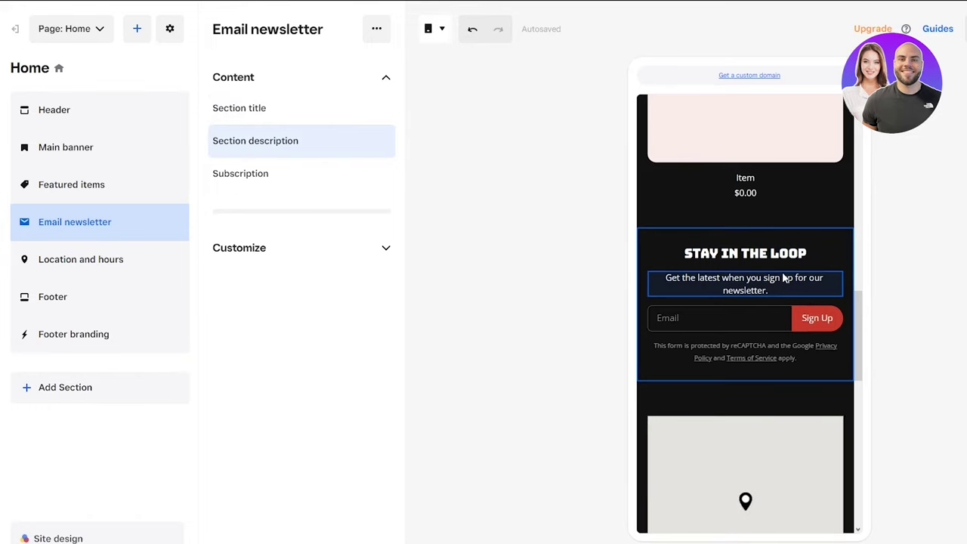
pyautogui.scroll(-3, 779, 282)
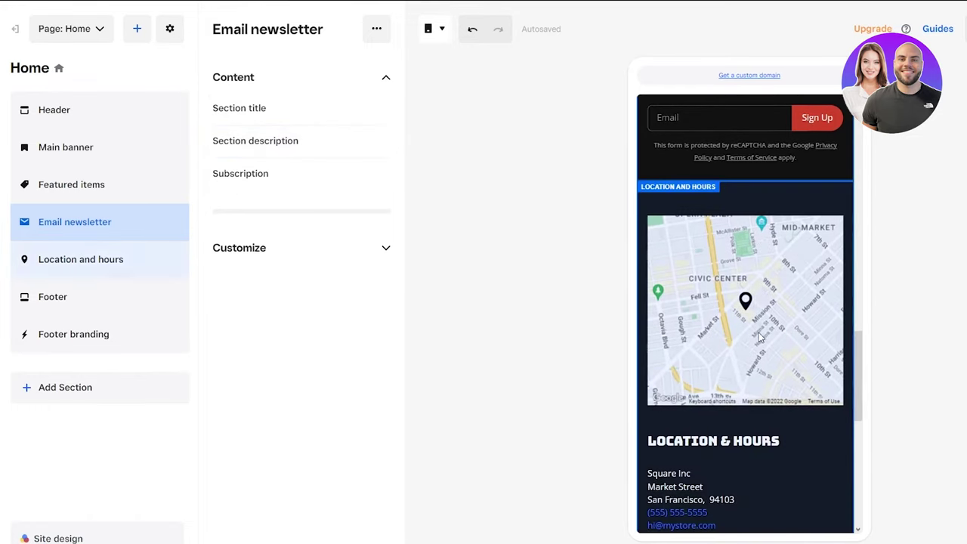
pyautogui.scroll(-4, 802, 306)
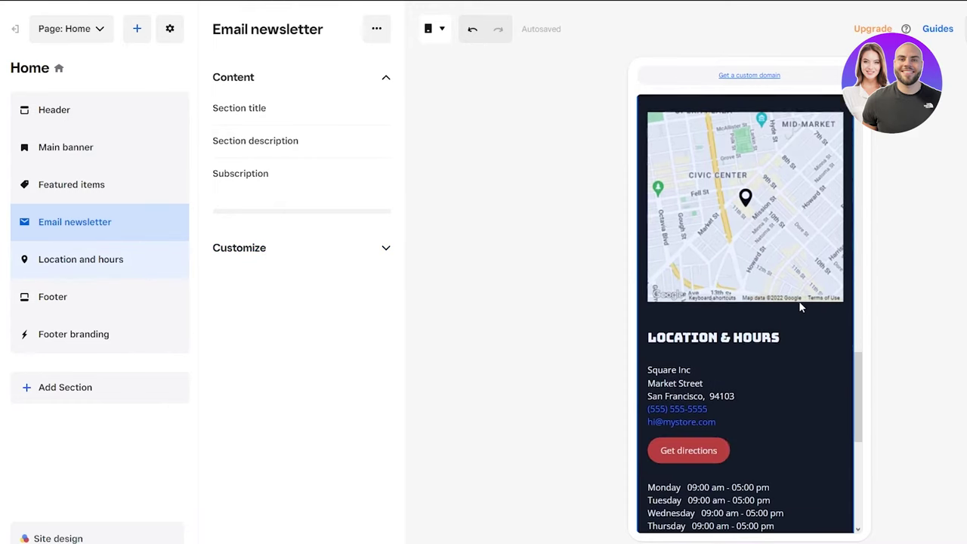
pyautogui.scroll(2, 802, 306)
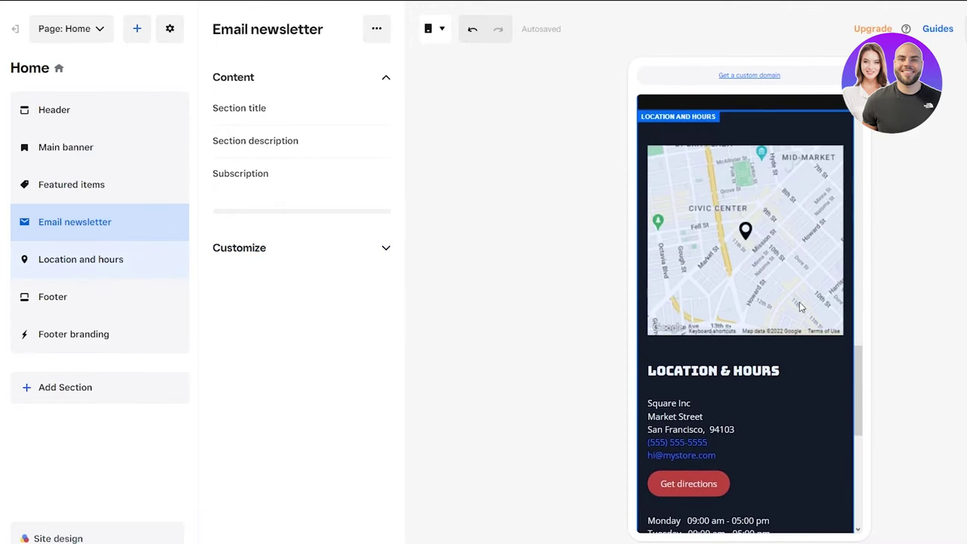
pyautogui.scroll(-5, 801, 306)
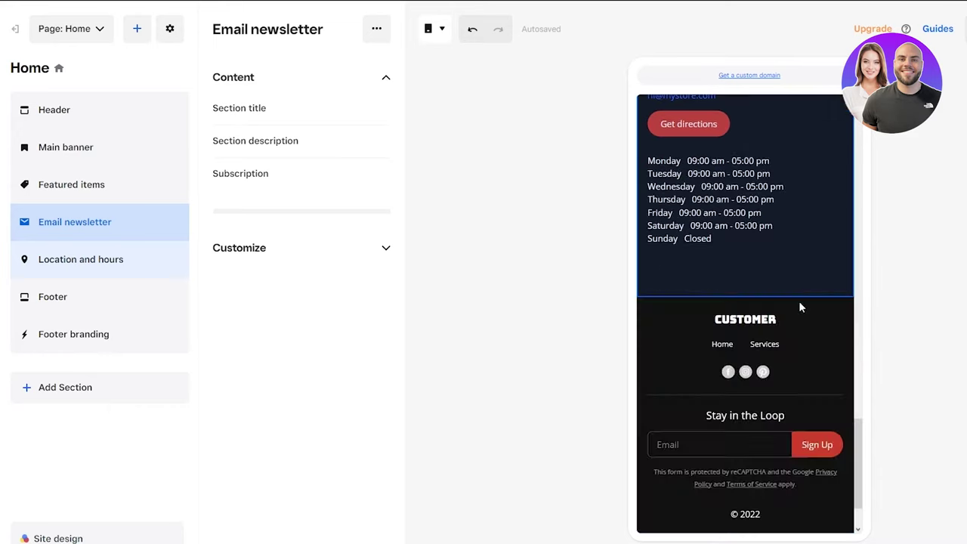
pyautogui.scroll(-1, 739, 230)
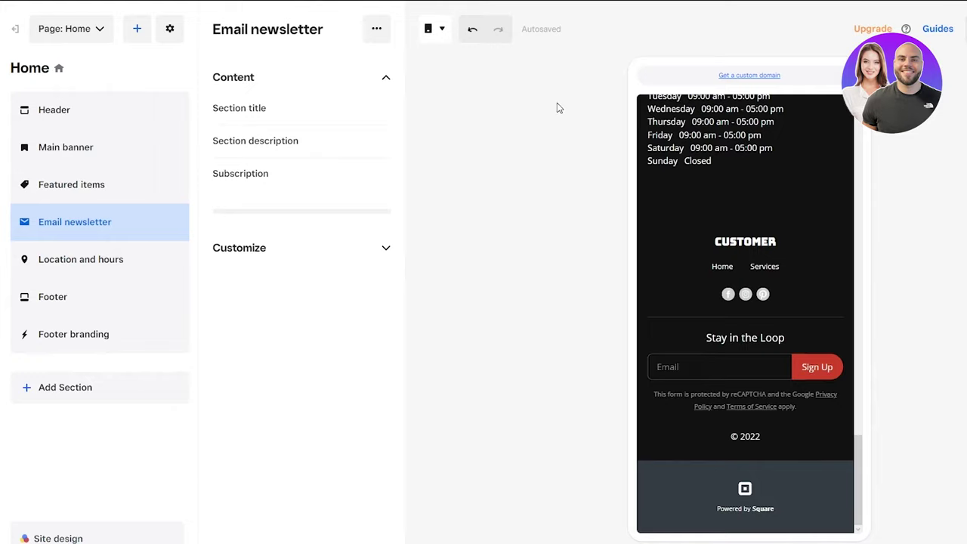
# Step: Switch the editor preview to the Desktop layout and look over the page
pyautogui.click(438, 30)
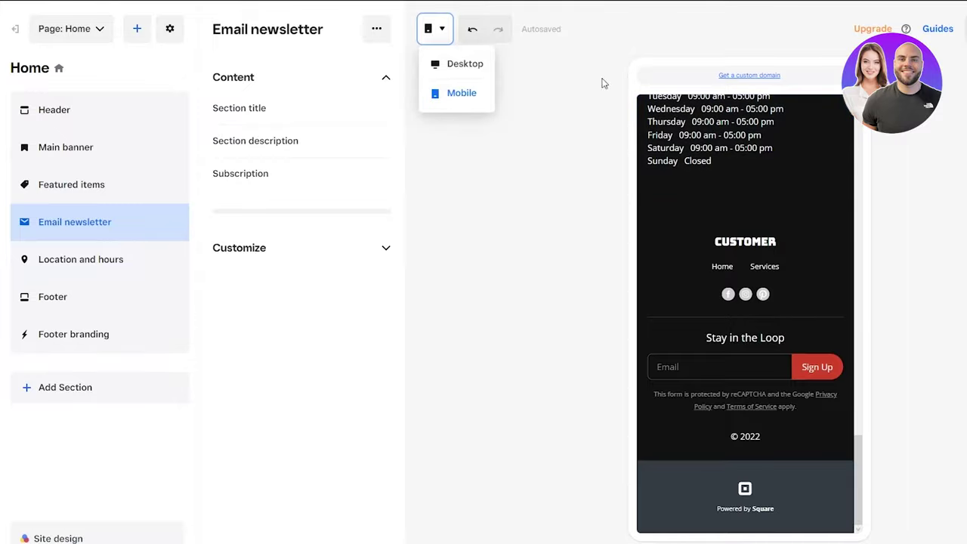
pyautogui.click(447, 65)
pyautogui.scroll(4, 565, 311)
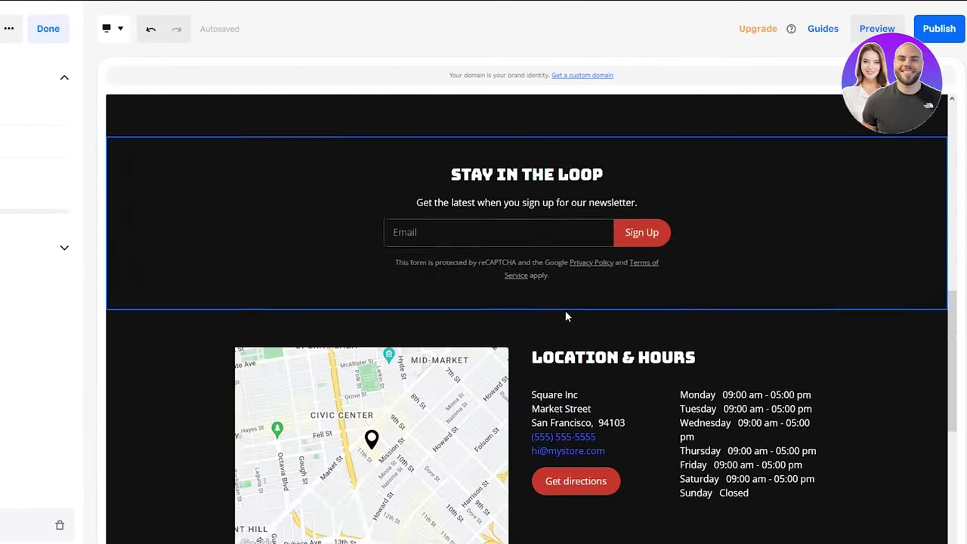
pyautogui.scroll(-3, 552, 270)
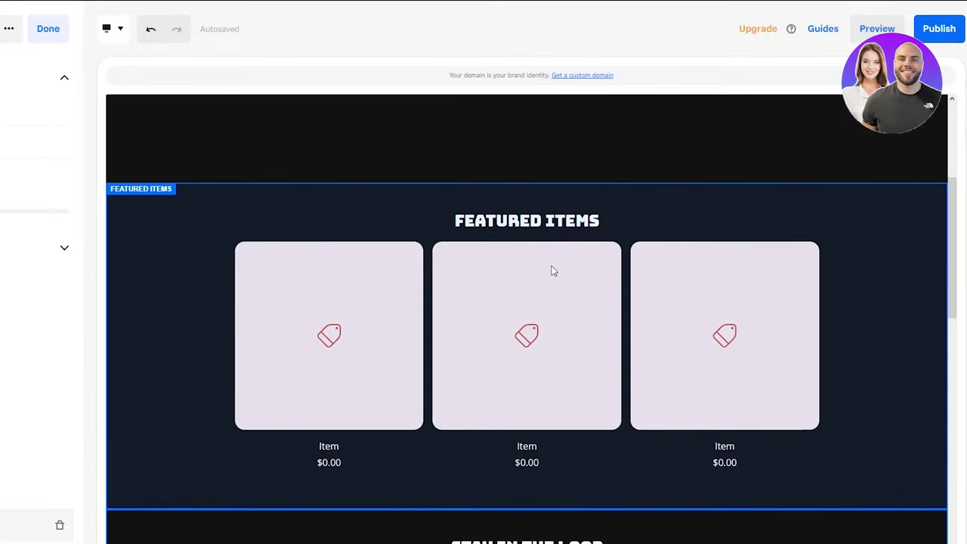
pyautogui.scroll(3, 551, 270)
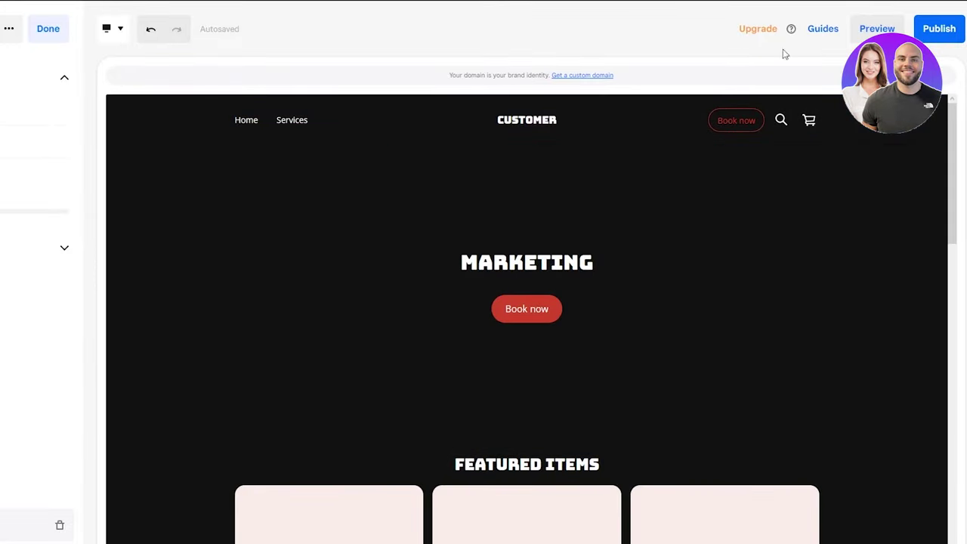
# Step: Preview the full site and scroll through the MARKETING banner and newsletter signup
pyautogui.click(877, 29)
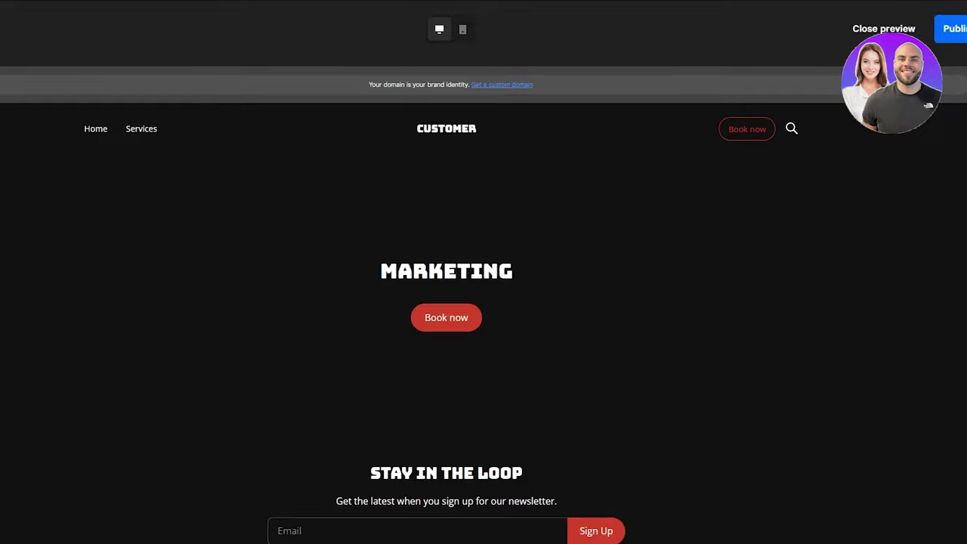
pyautogui.scroll(-10, 809, 206)
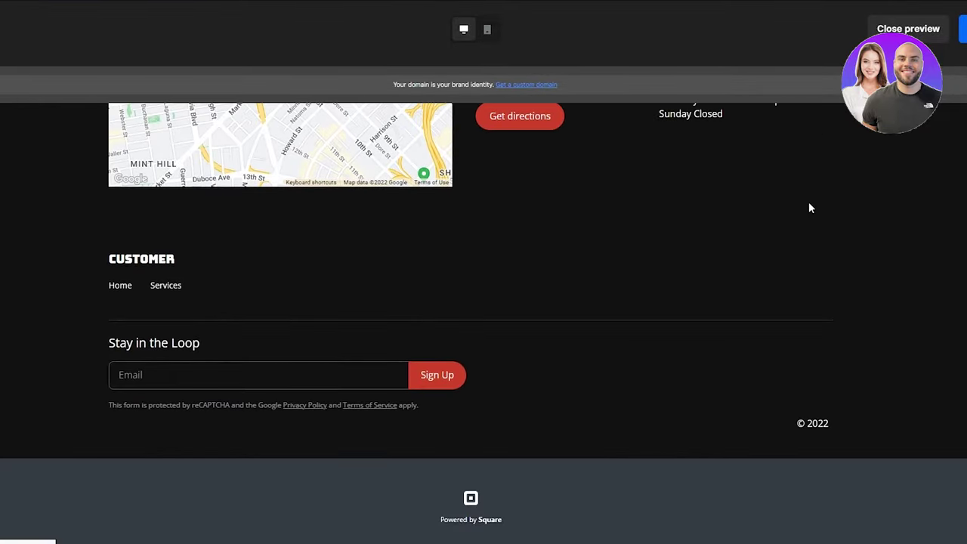
pyautogui.scroll(5, 810, 206)
pyautogui.scroll(4, 810, 208)
pyautogui.scroll(-7, 809, 208)
pyautogui.scroll(7, 810, 208)
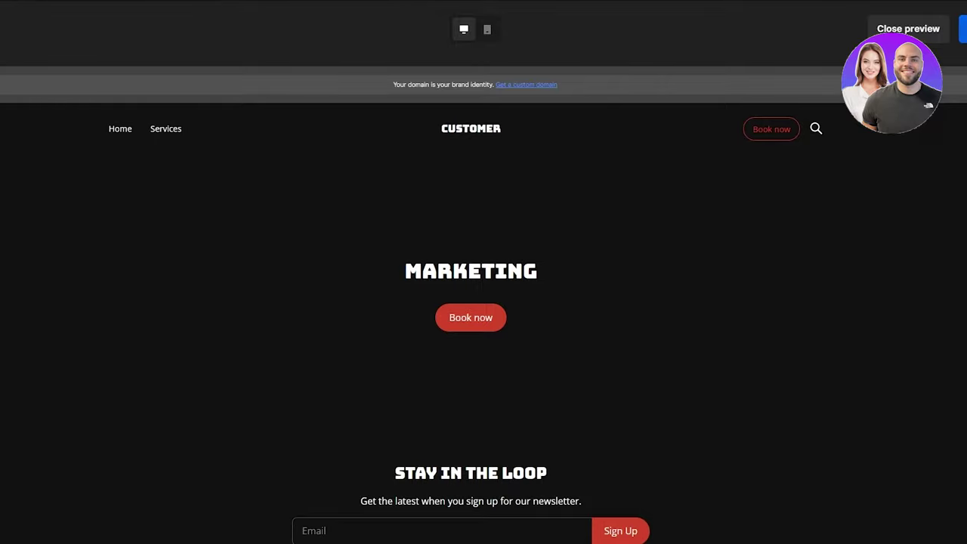
# Step: Start publishing the site and begin a custom domain search
pyautogui.click(932, 30)
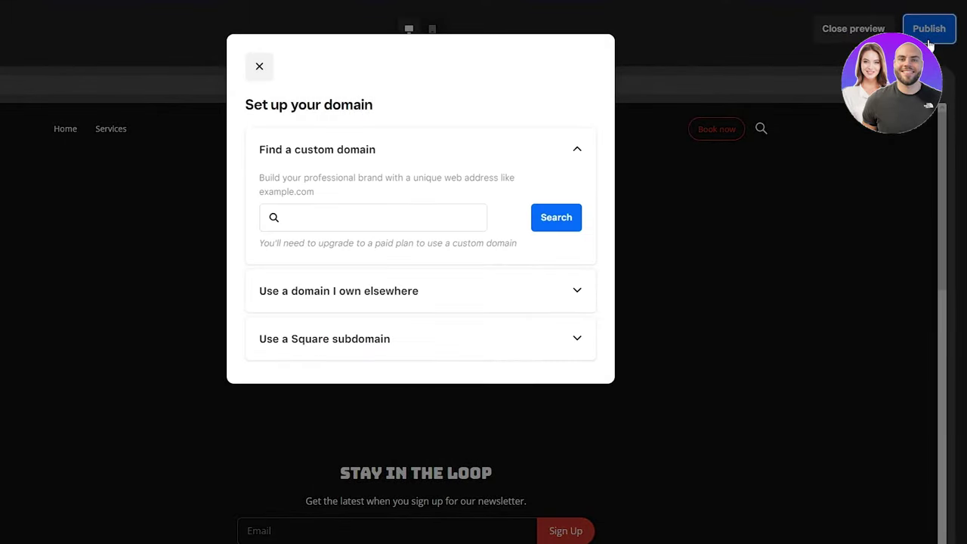
pyautogui.click(366, 217)
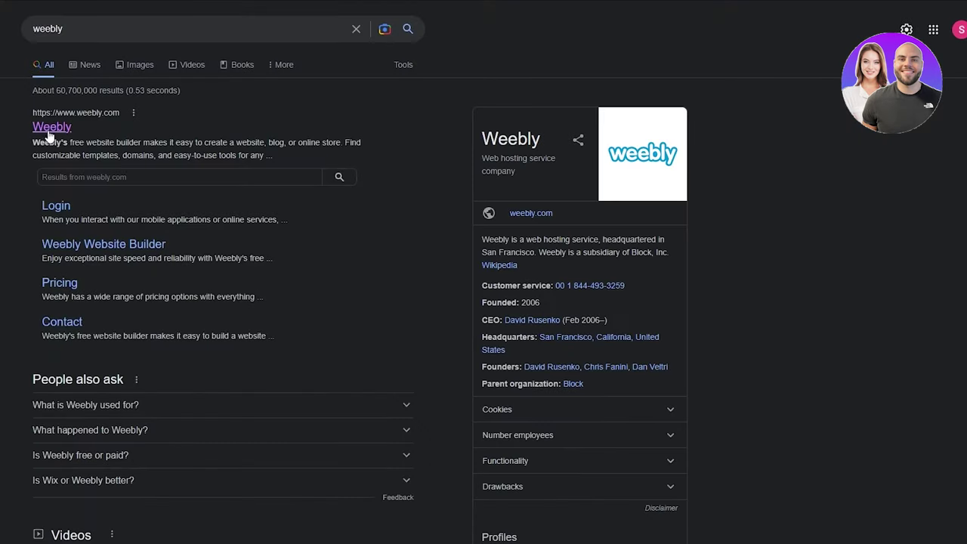
# Step: Open the Weebly website from the Google results
pyautogui.click(50, 129)
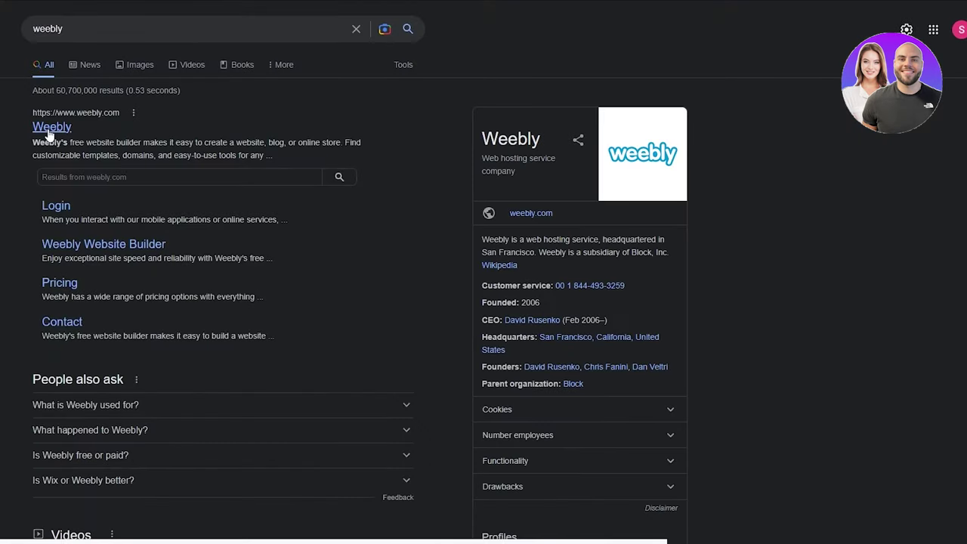